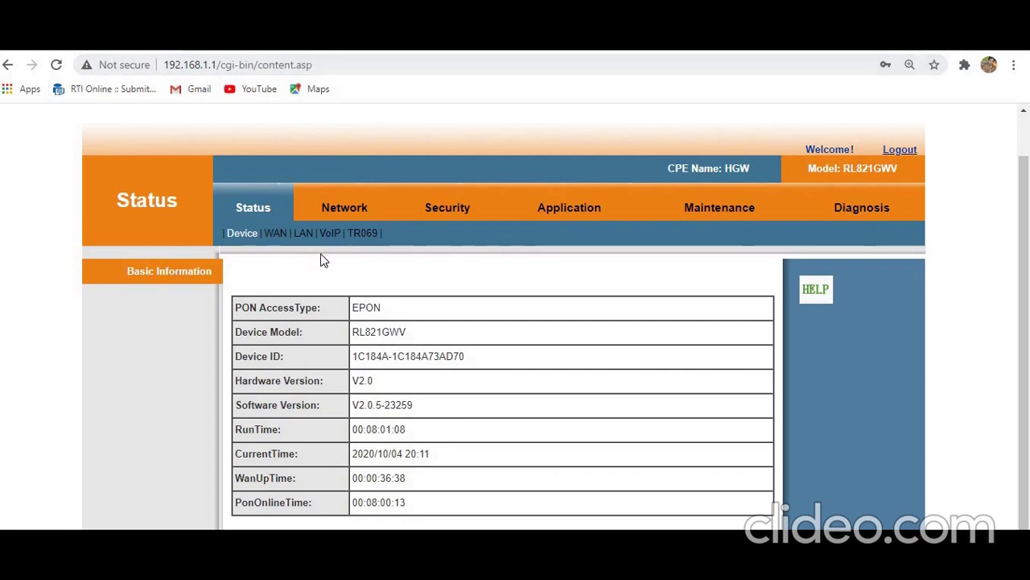
Step: Review the WAN status IPv4, IPv6 and PON tables, showing PON Connected at -7.3dBm
left_click(280, 234)
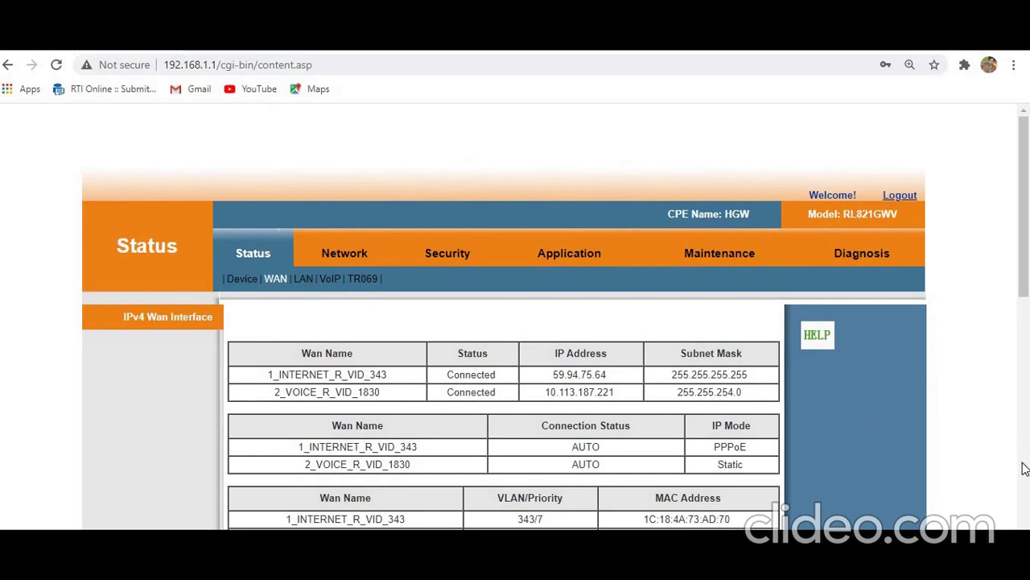
scroll(1024, 469, "down", 5)
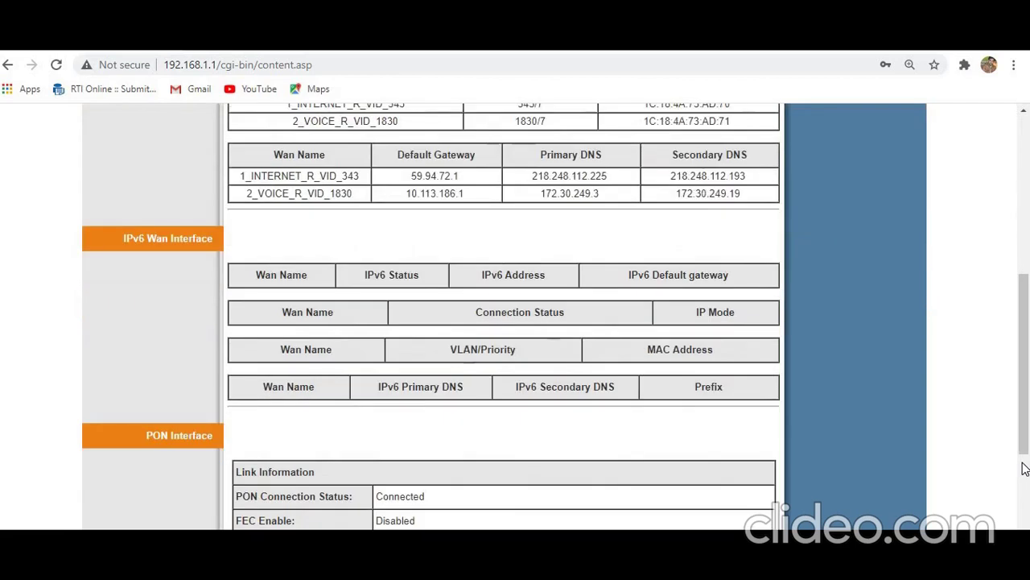
scroll(1024, 480, "down", 4)
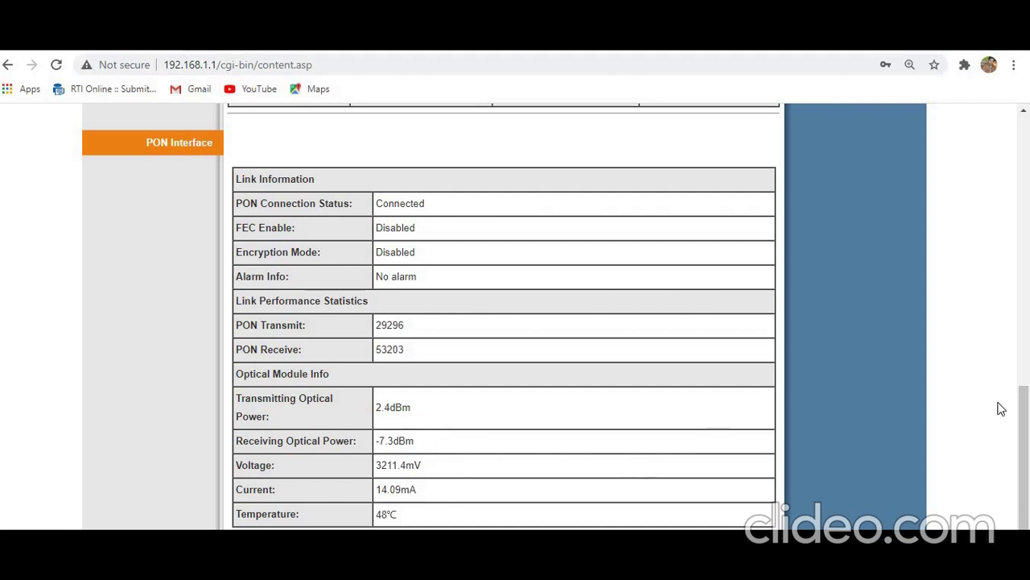
left_click(1021, 366)
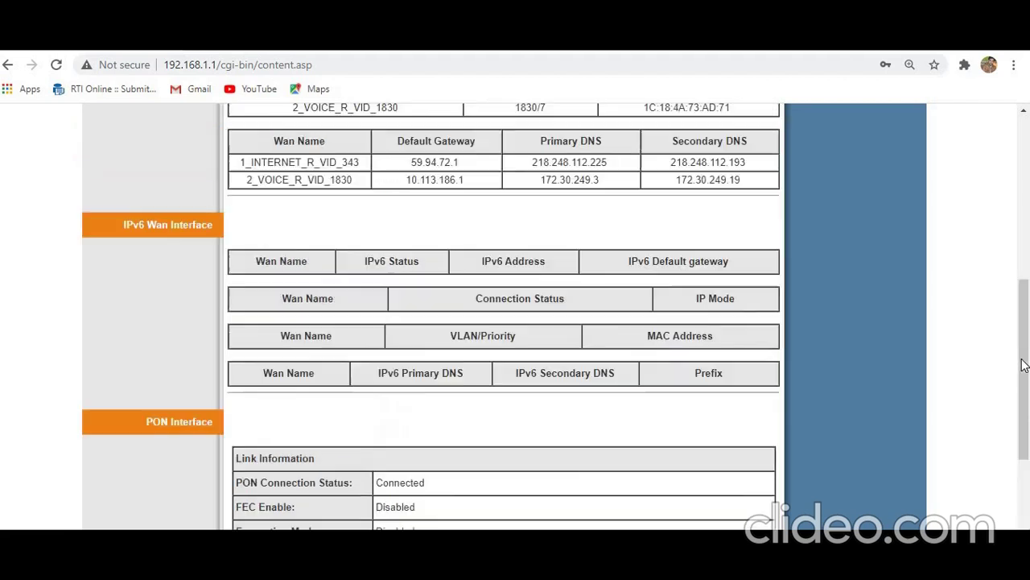
Step: Scroll through the WAN status page, then start a new tab with 192.168.1.1 as the address
left_click(1025, 207)
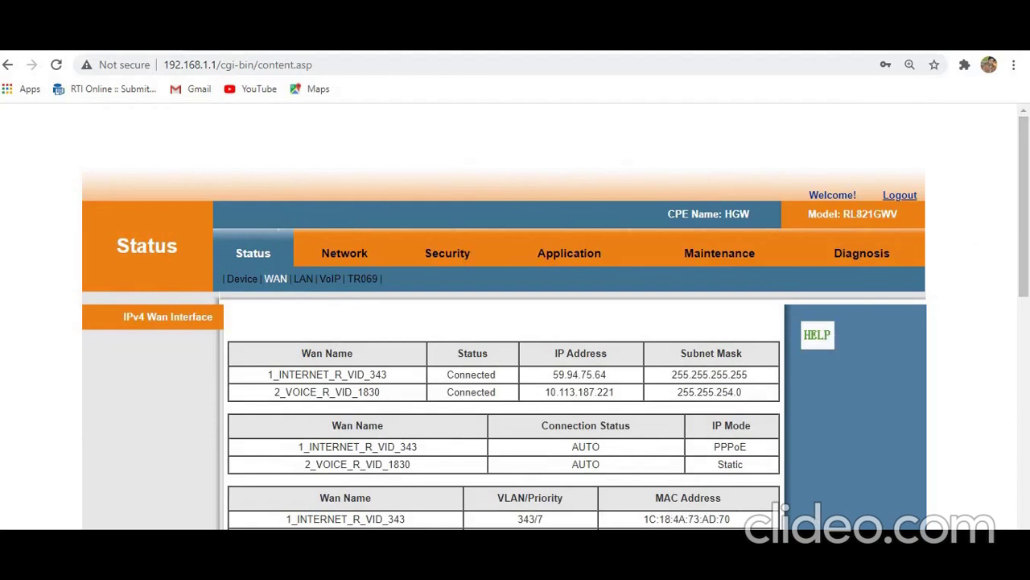
scroll(556, 322, "down", 1)
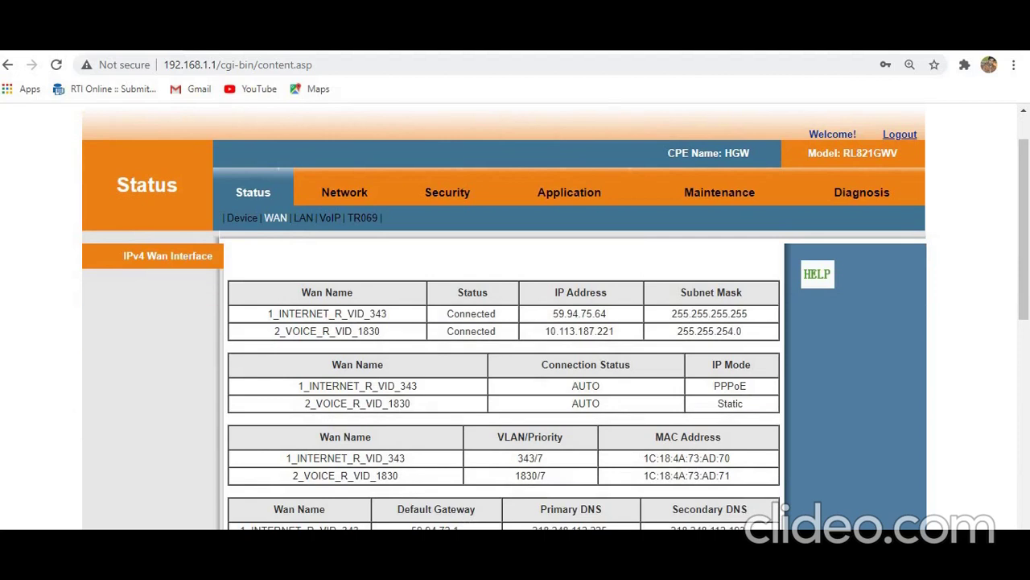
scroll(555, 322, "down", 1)
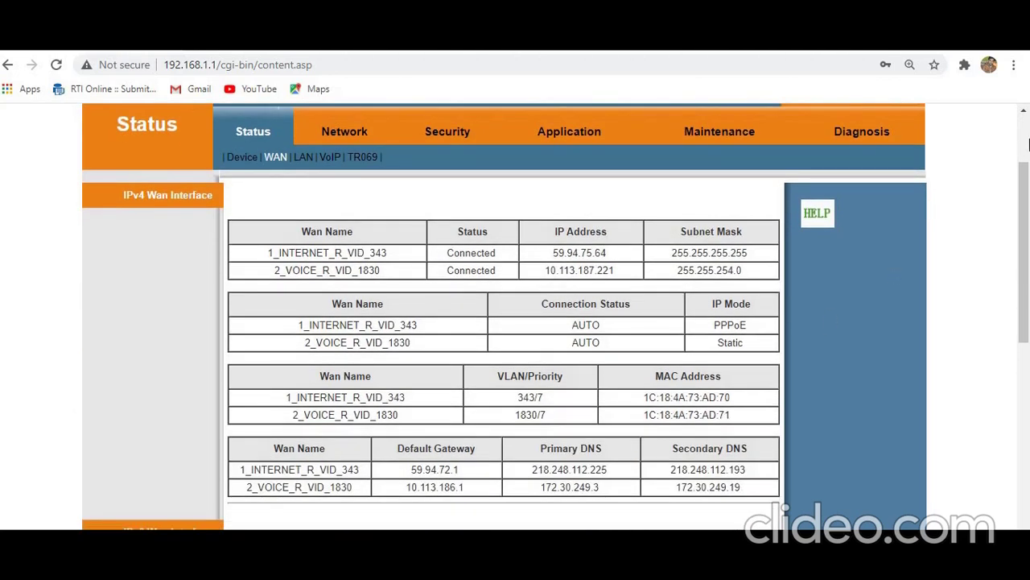
left_click(1026, 144)
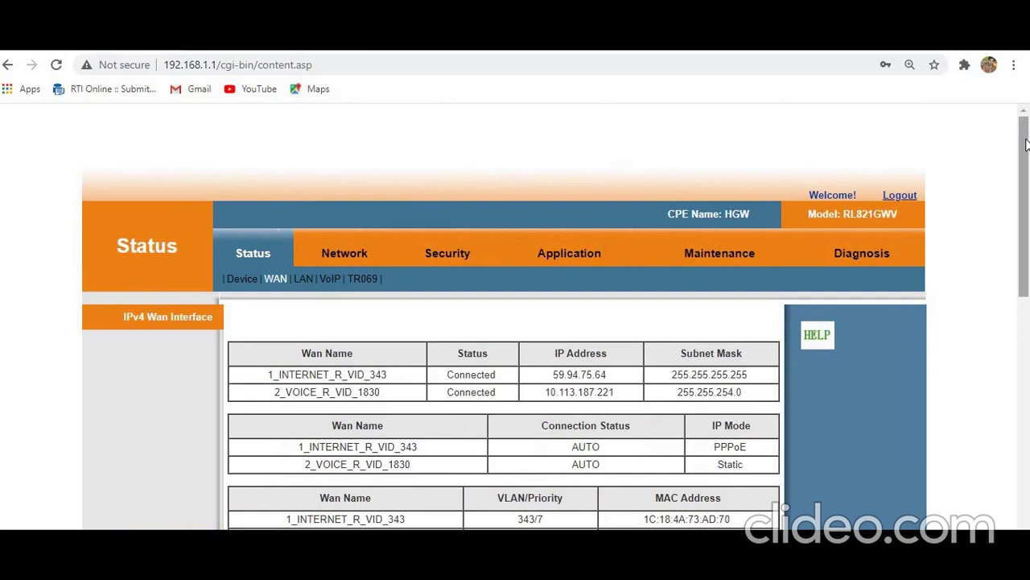
left_click(1025, 320)
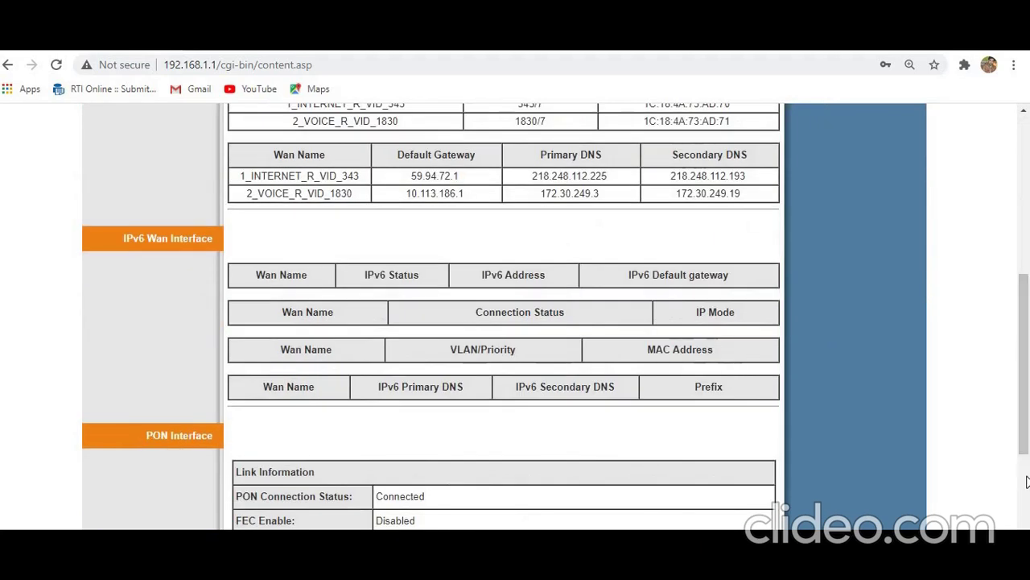
left_click(1026, 481)
left_click(1023, 289)
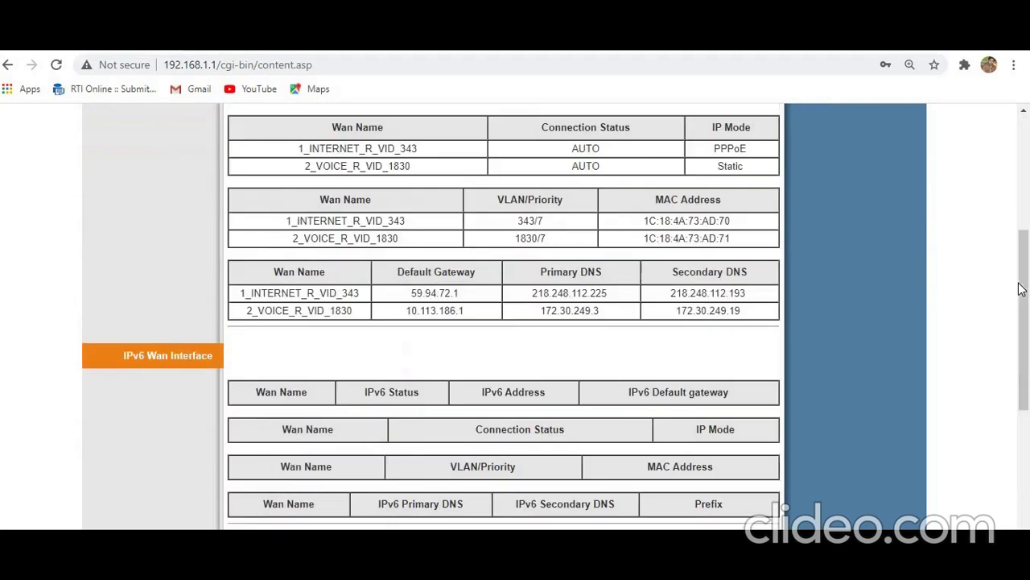
left_click(1026, 193)
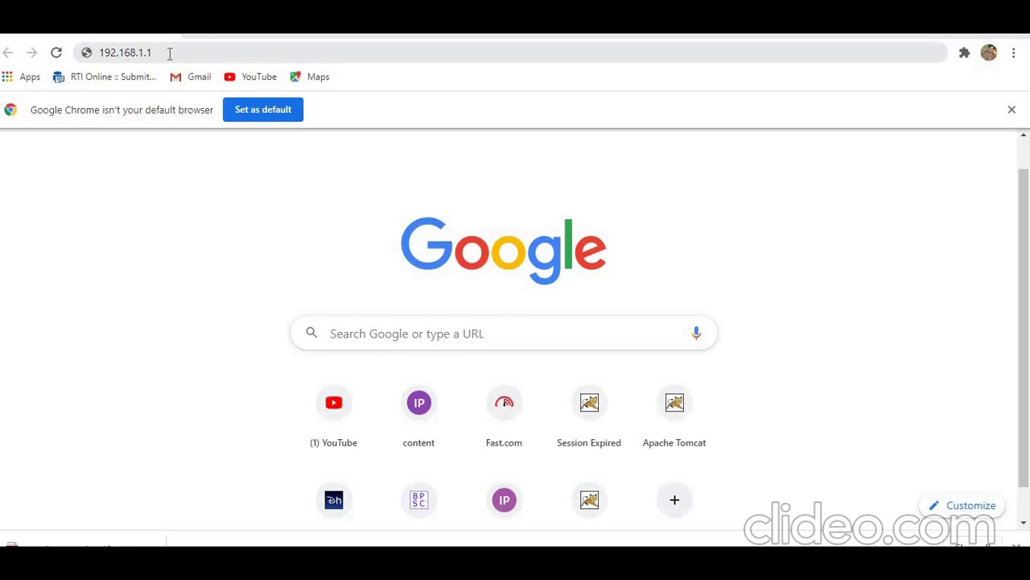
Step: Log back into the router admin with corrected administrator credentials and update Chrome's saved password
left_click(170, 53)
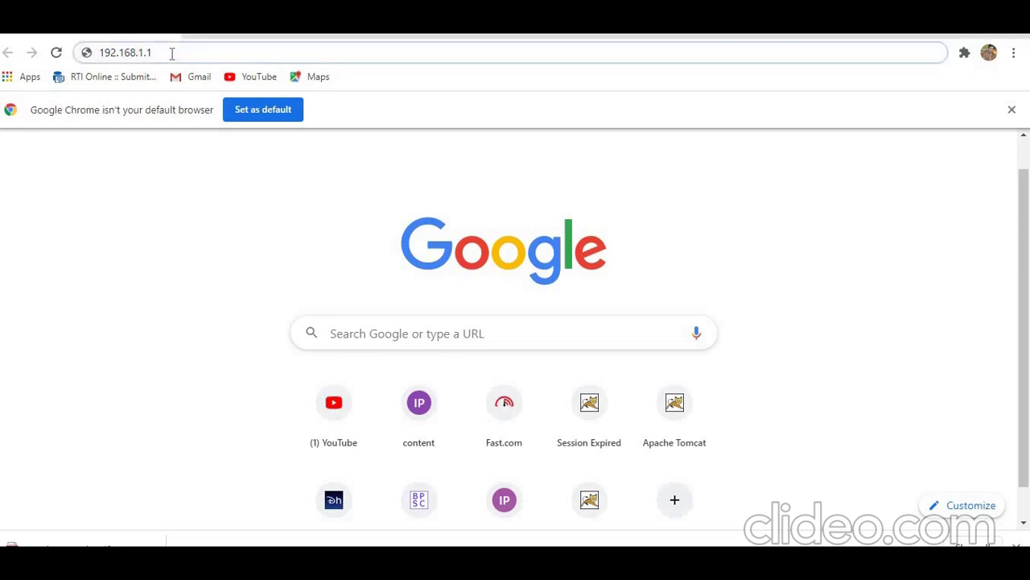
key("Return")
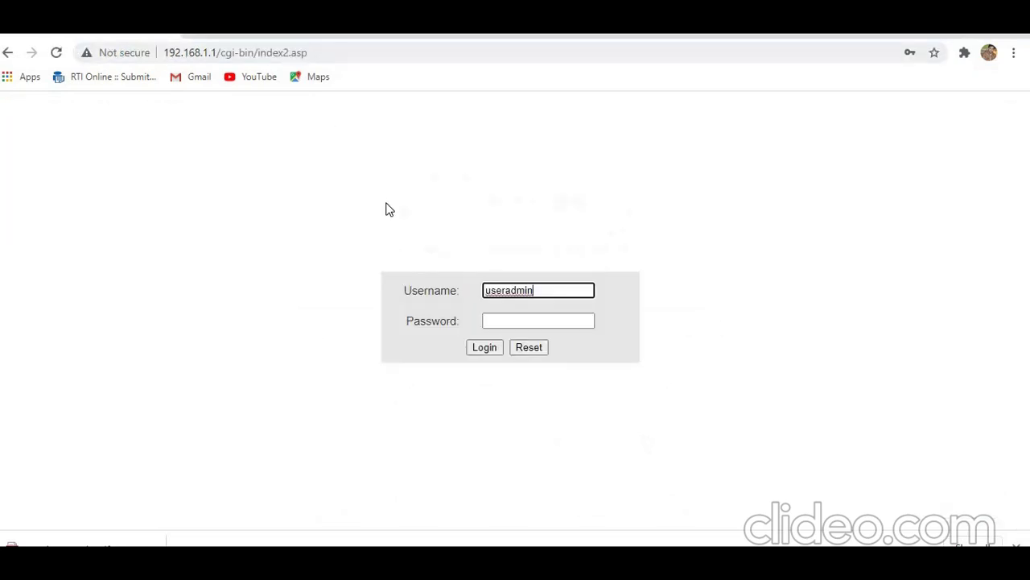
left_click(509, 292)
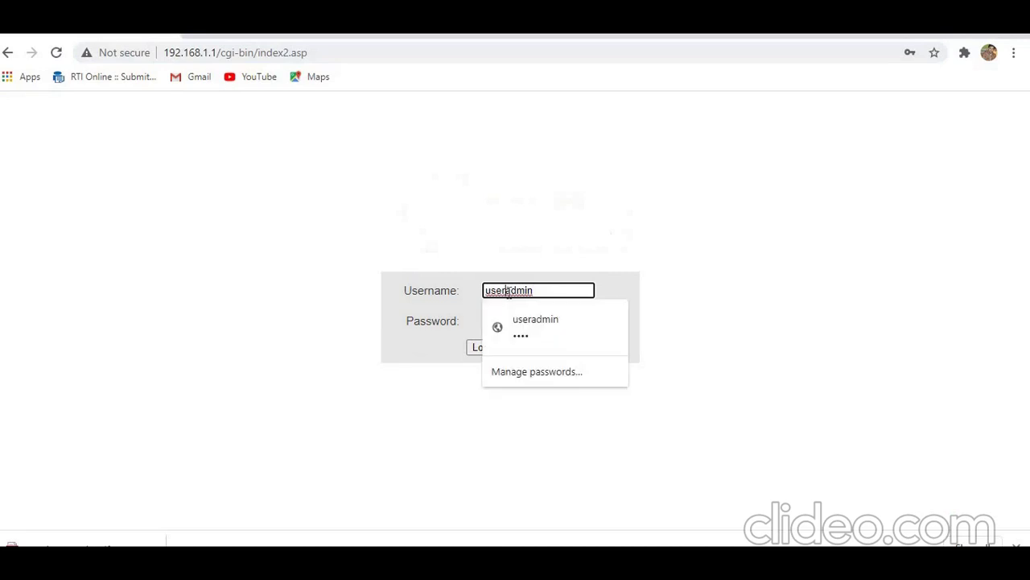
key("BackSpace")
key("BackSpace")
key("BackSpace")
key("BackSpace")
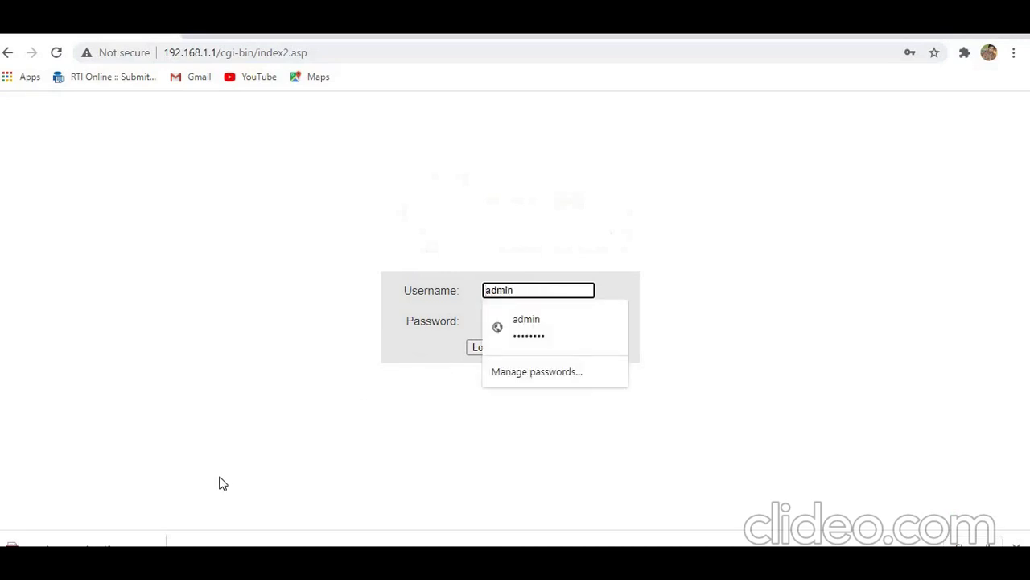
left_click(539, 319)
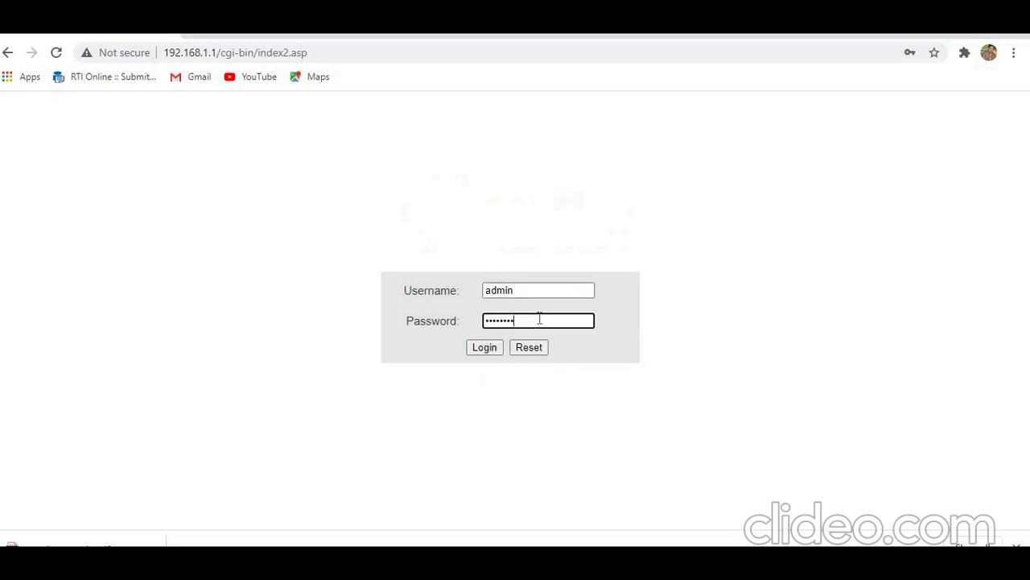
left_click(477, 352)
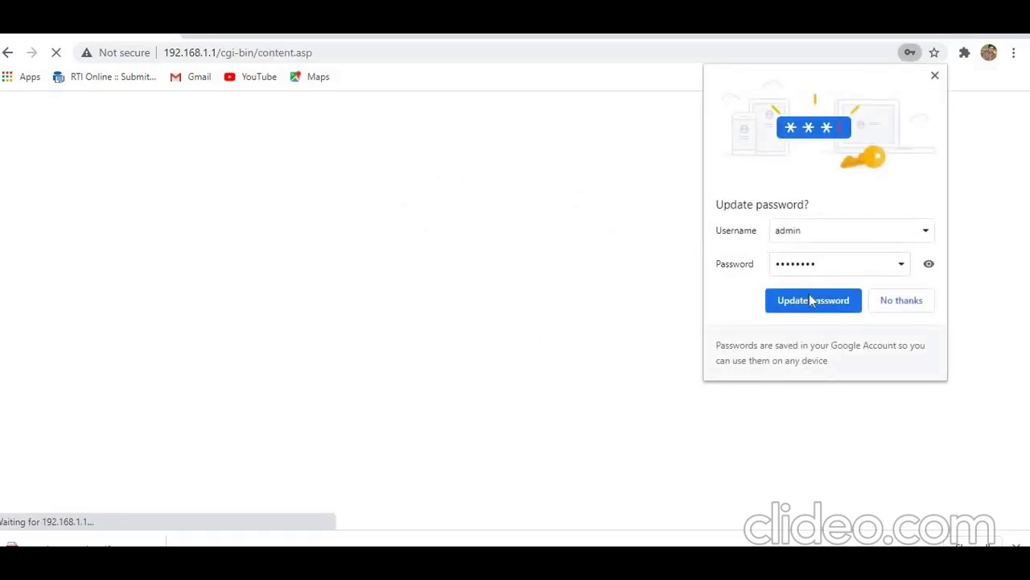
left_click(811, 301)
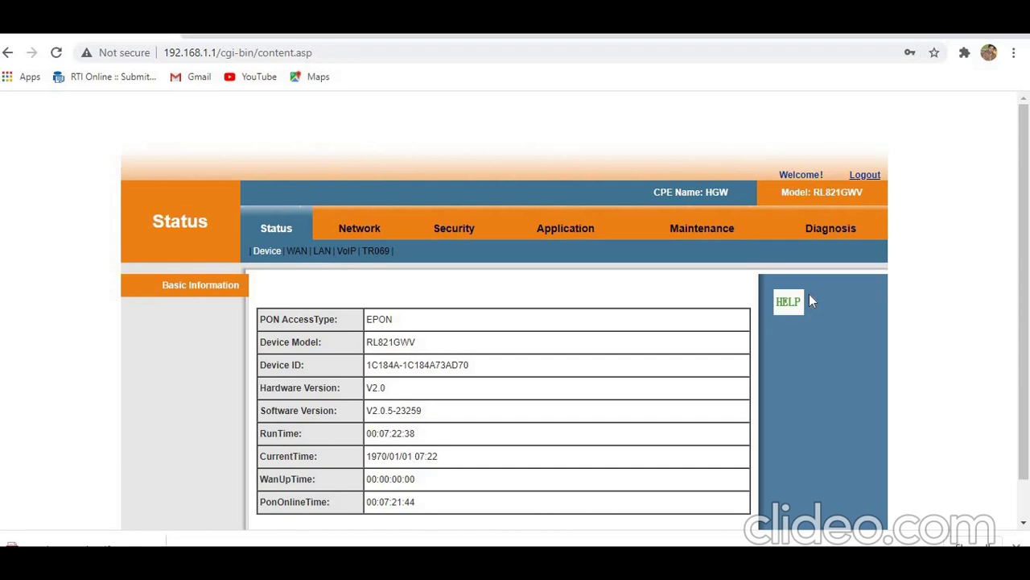
Step: Delete the 1_TR069_R_VID_46 interface from Network > WAN settings, confirming the prompt
left_click(389, 231)
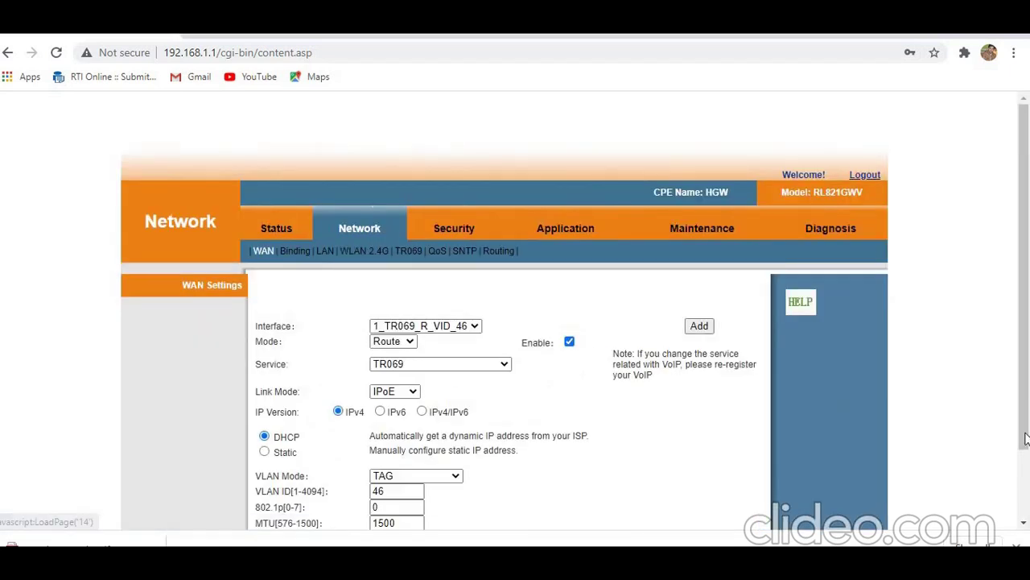
scroll(1027, 476, "down", 2)
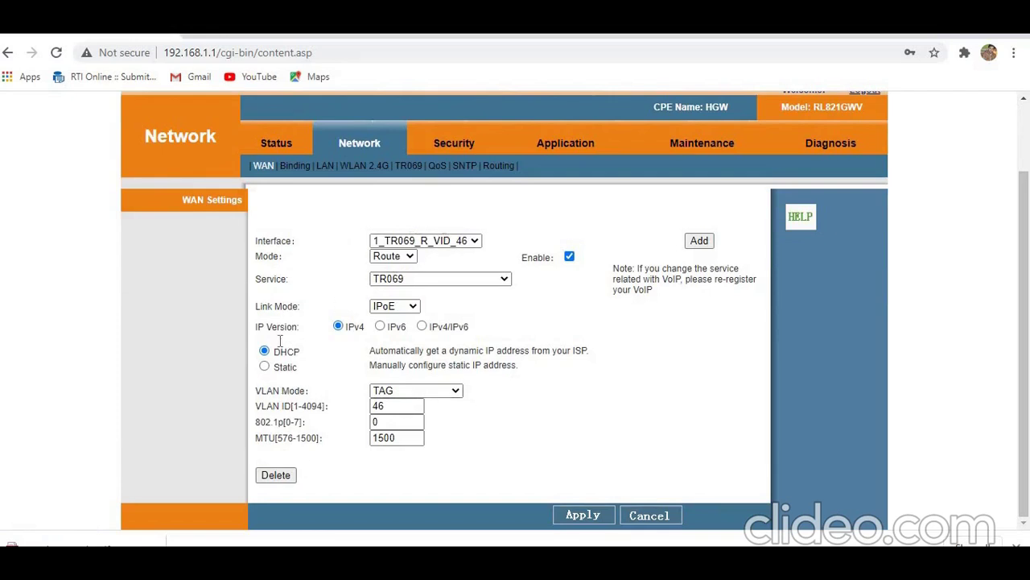
left_click(277, 477)
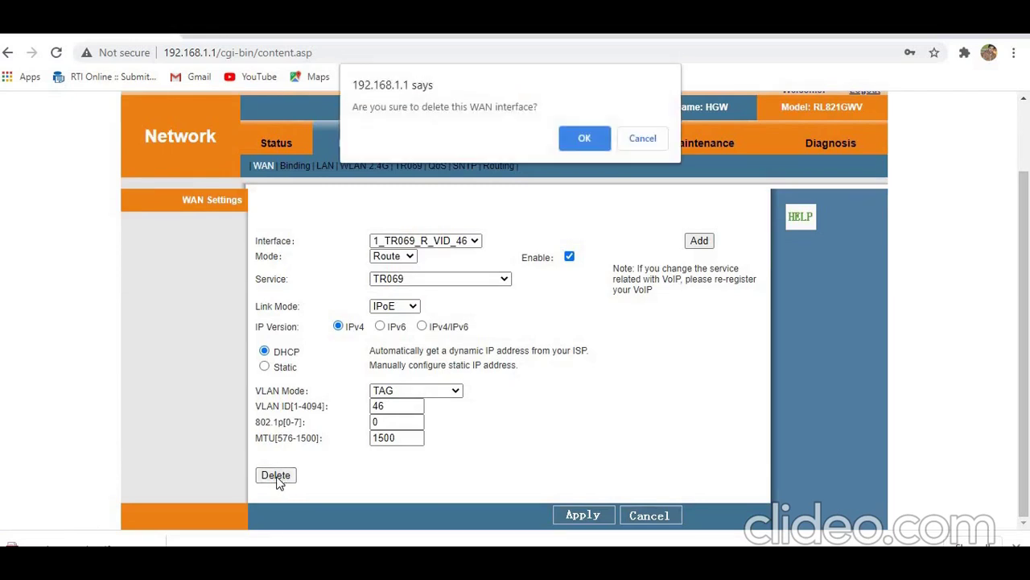
left_click(594, 137)
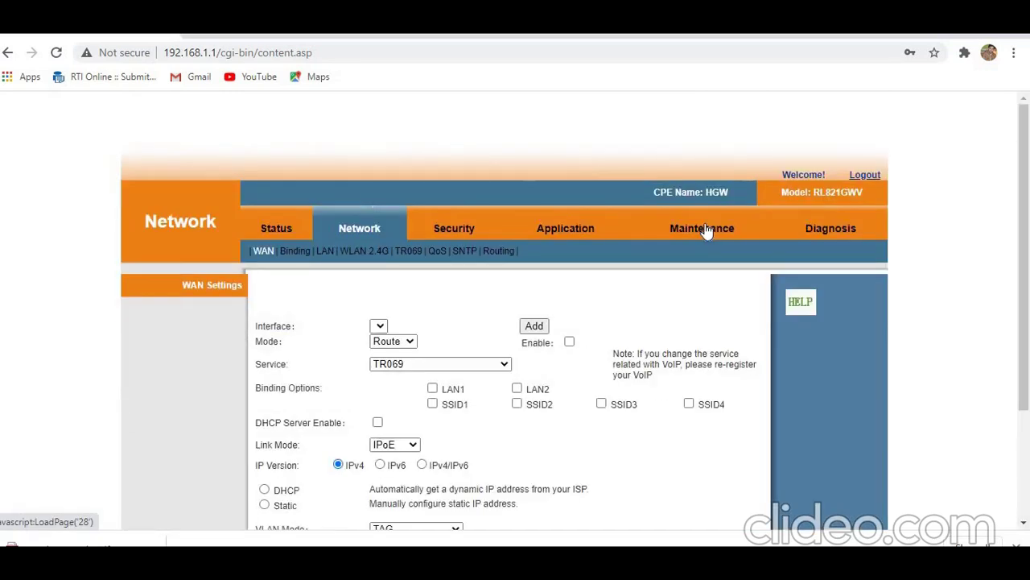
Step: Add a new INTERNET WAN interface with VLAN ID 343 and 802.1p priority 7
left_click(534, 326)
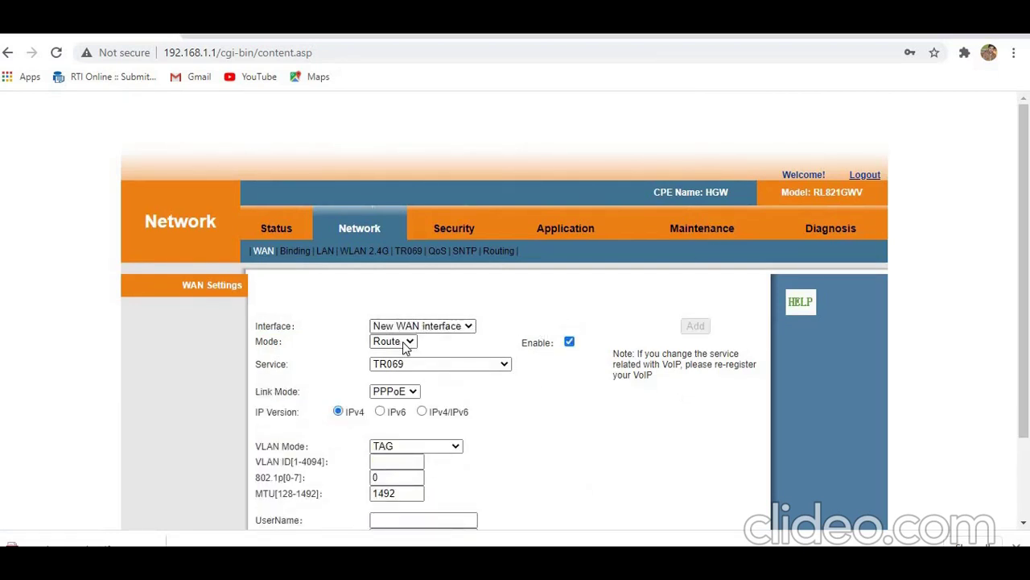
left_click(409, 364)
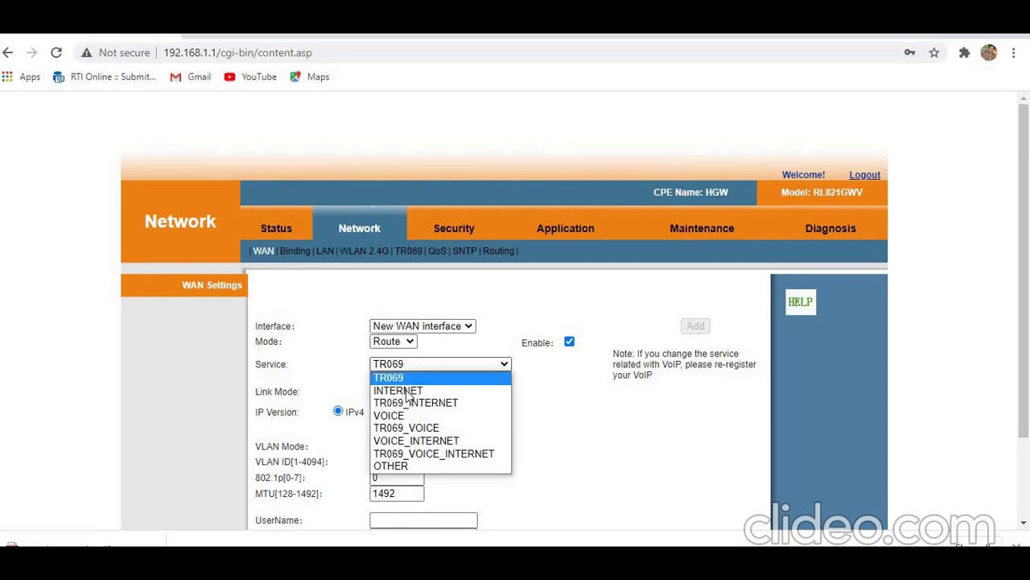
left_click(402, 390)
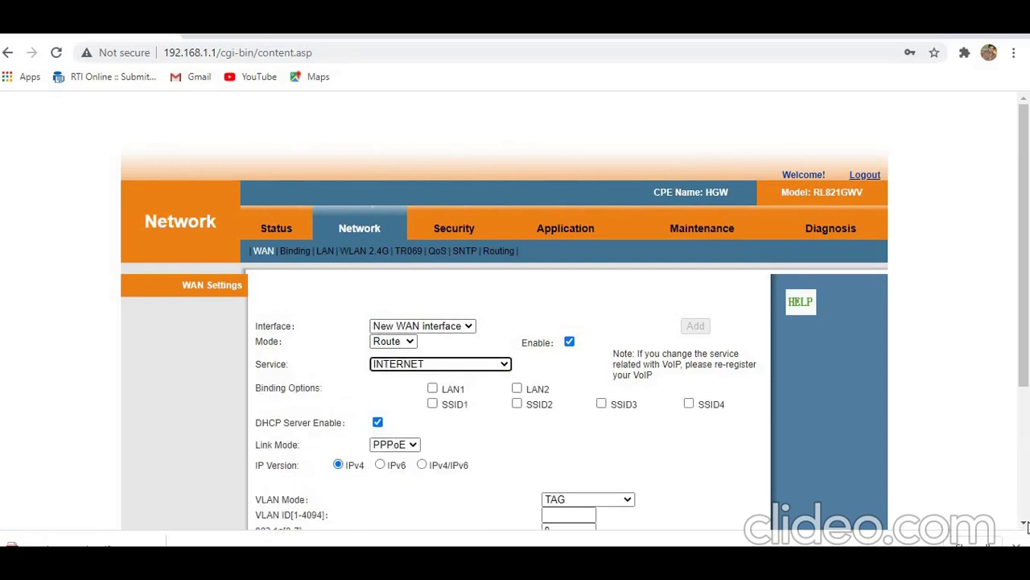
left_click(1024, 524)
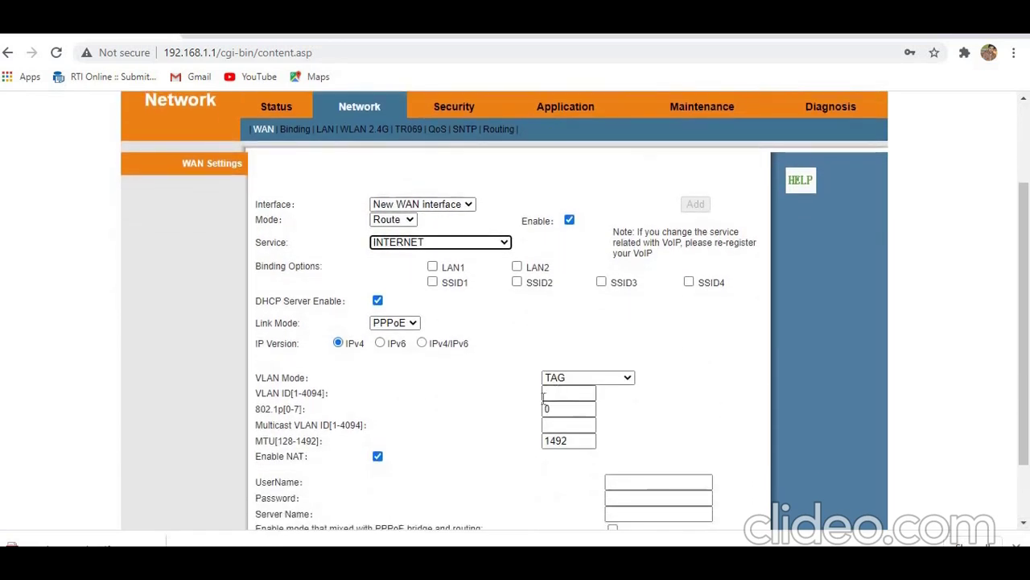
left_click(561, 393)
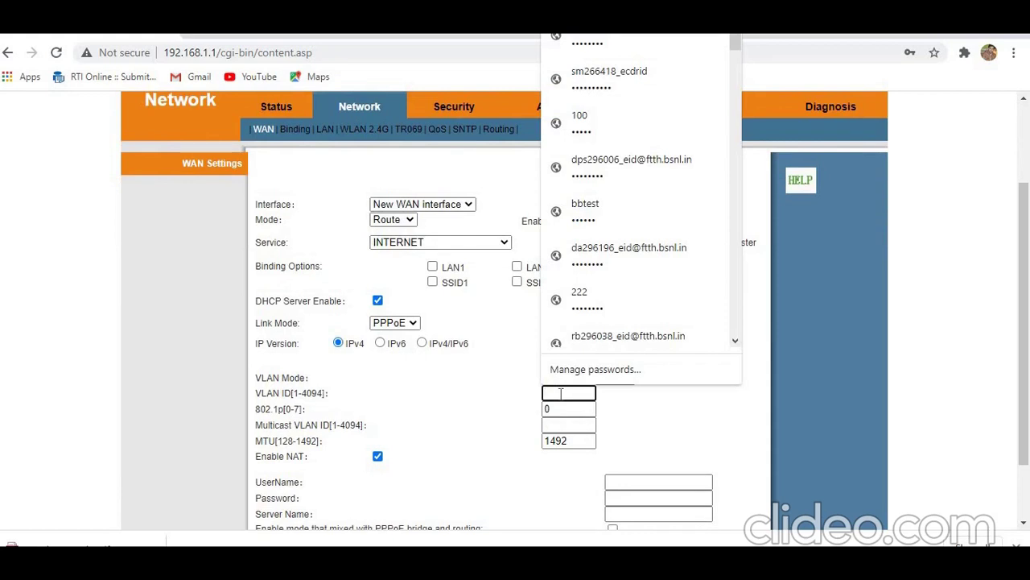
type("343")
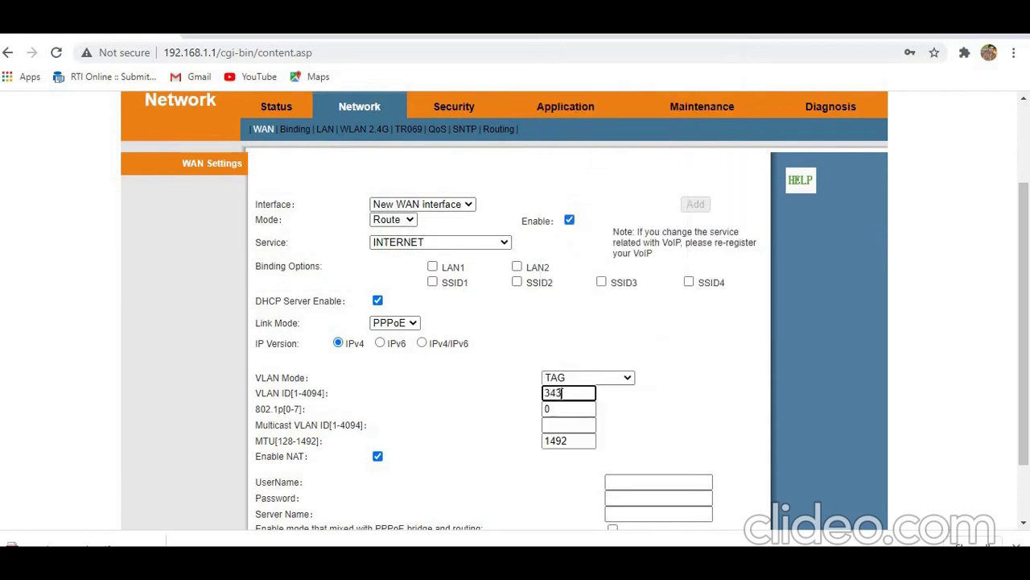
left_click(564, 418)
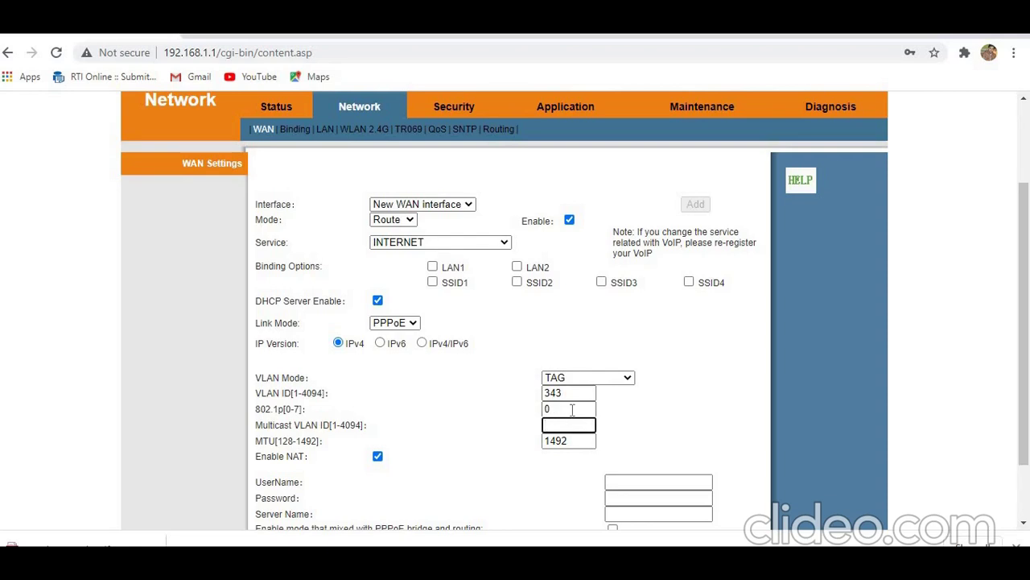
left_click(567, 410)
type("7")
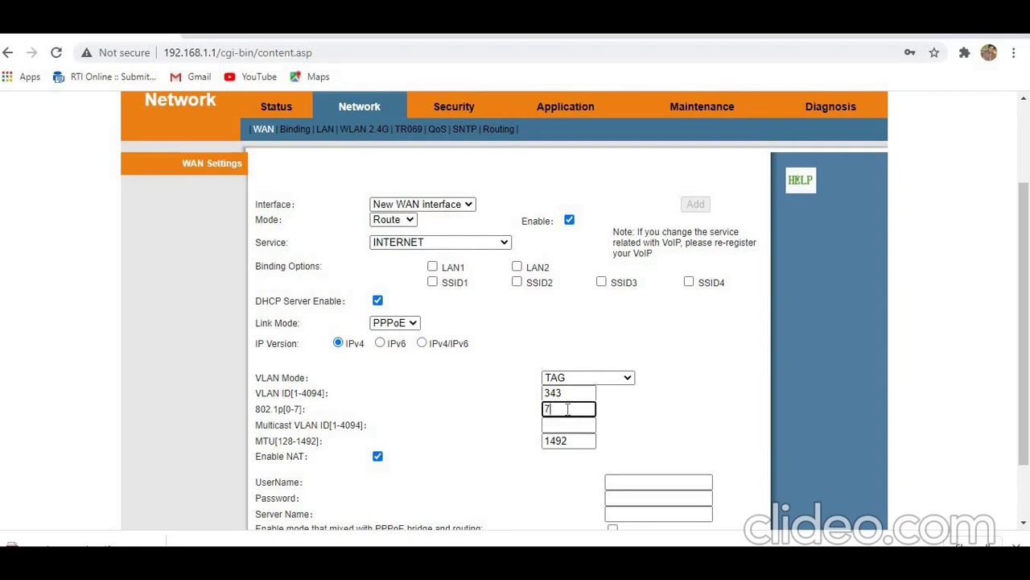
Step: Enter the PPPoE account username and password, then apply the new WAN connection
left_click(633, 481)
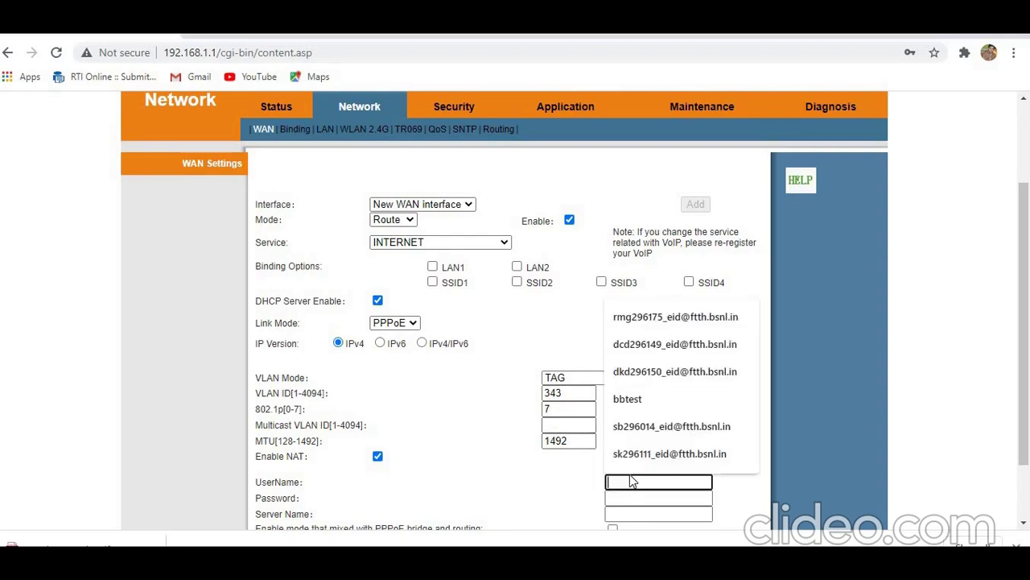
left_click(678, 427)
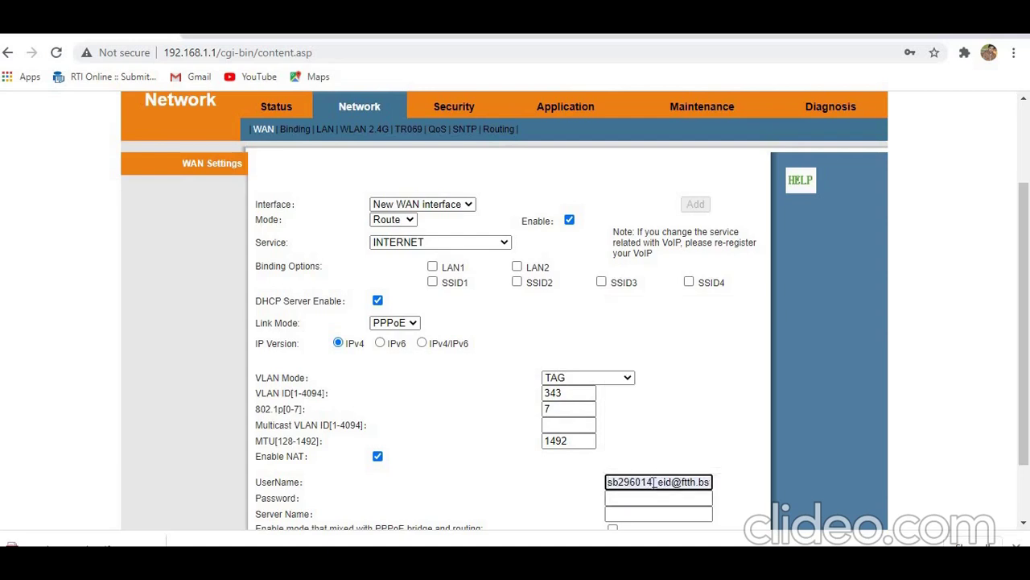
left_click(653, 482)
key("BackSpace")
key("BackSpace")
key("BackSpace")
key("BackSpace")
key("BackSpace")
key("BackSpace")
key("BackSpace")
key("BackSpace")
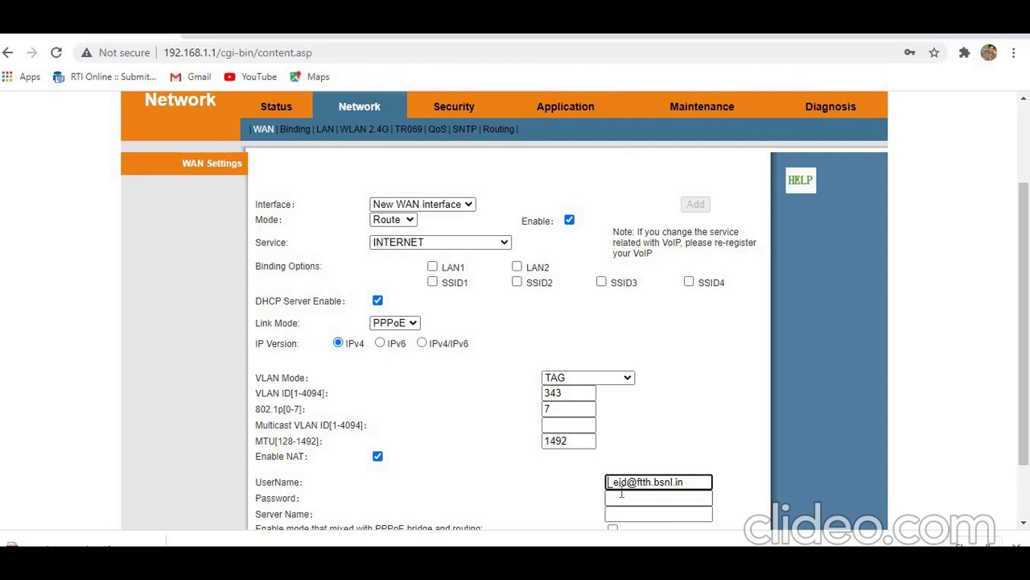
type("gb")
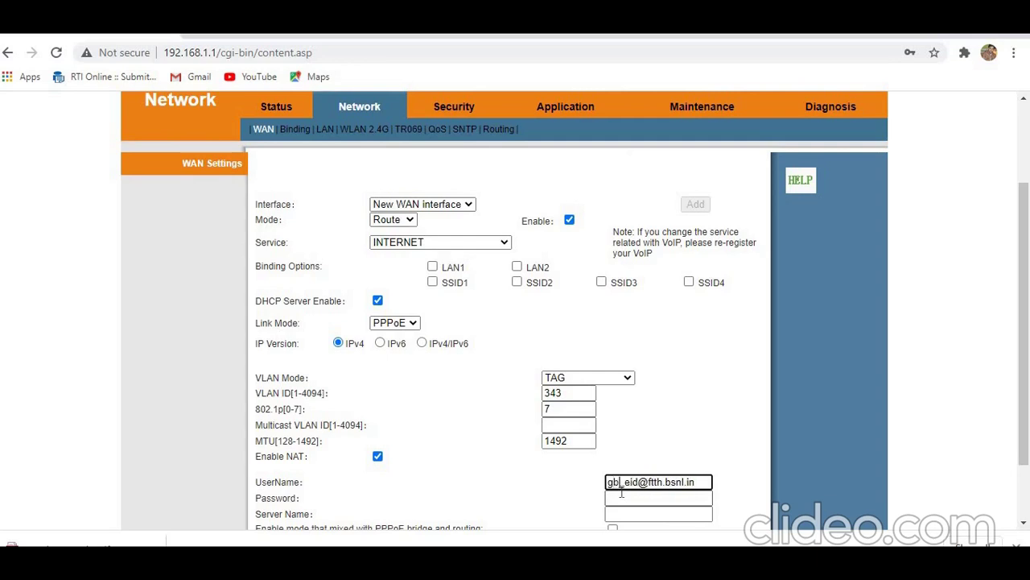
type("296204")
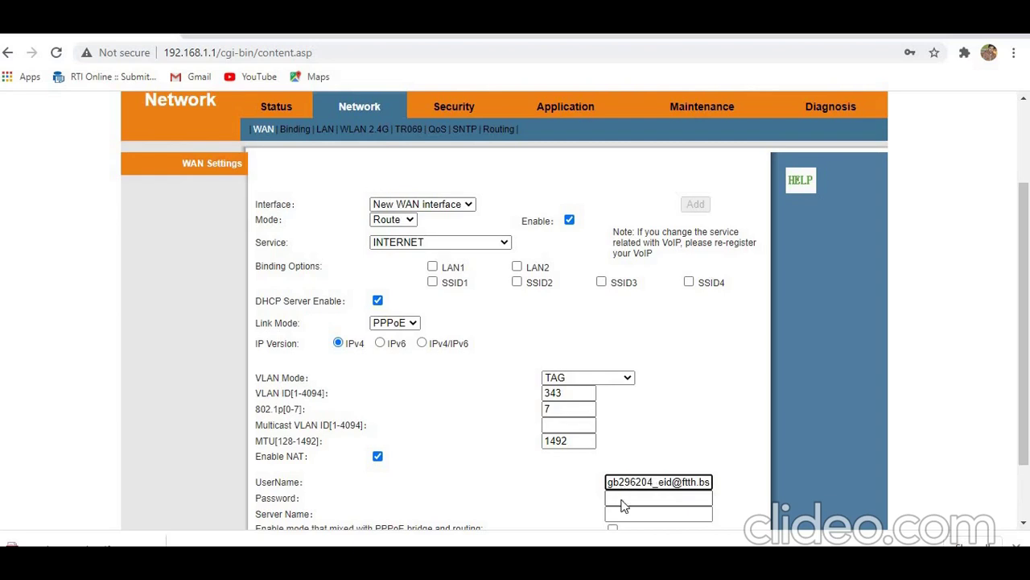
left_click(623, 498)
type("*")
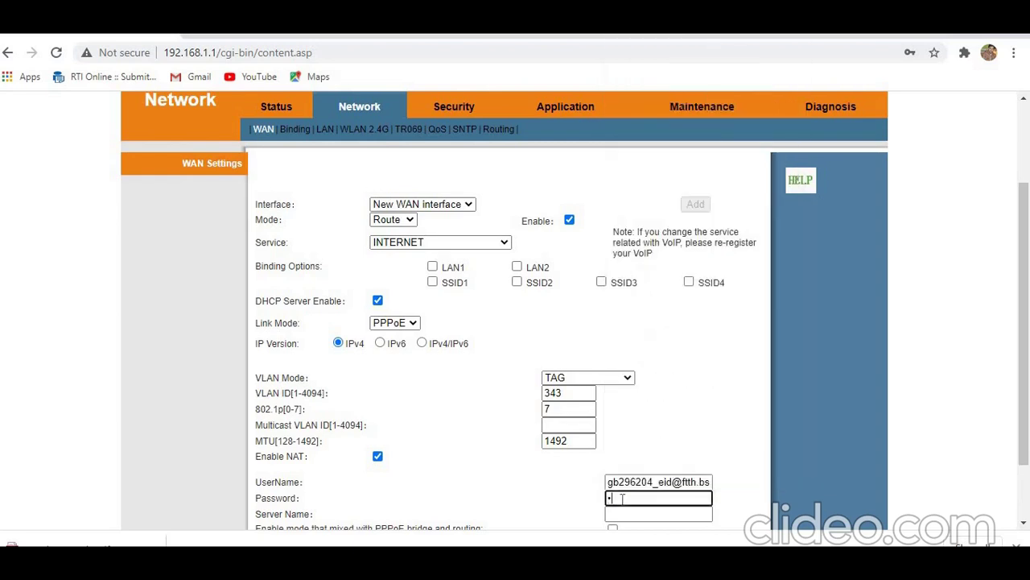
type("*****")
left_click(1023, 496)
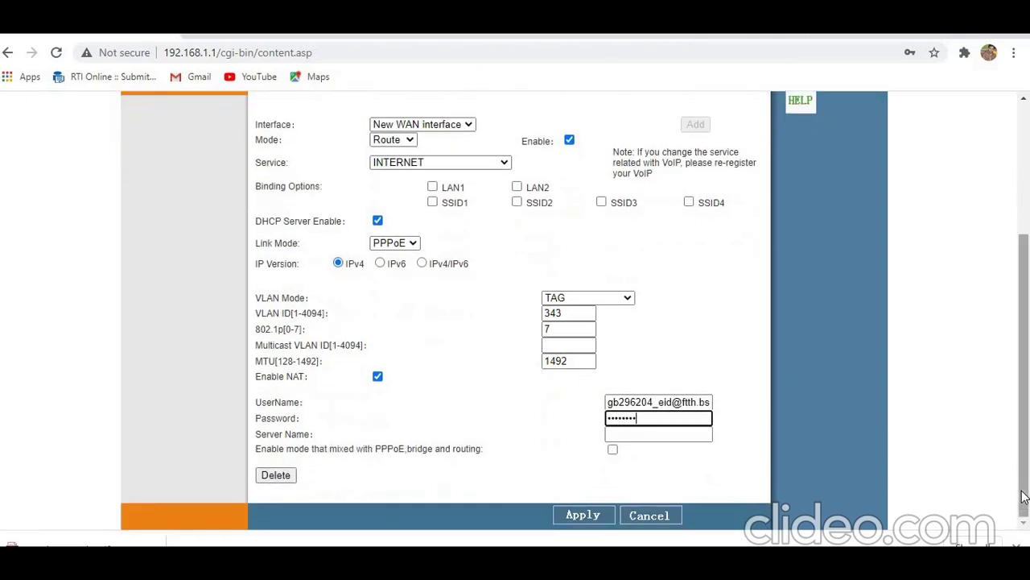
left_click(581, 515)
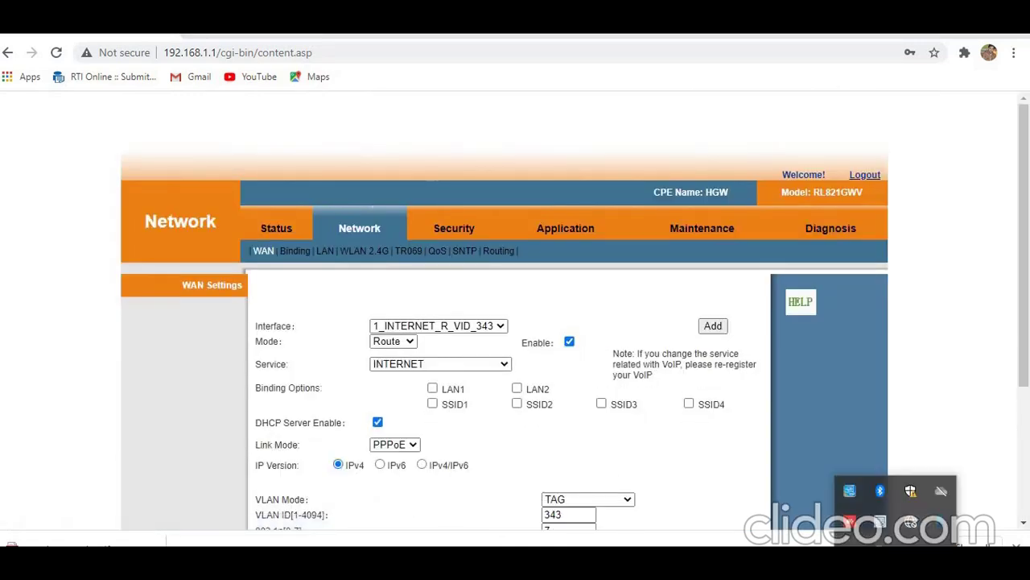
Step: Dismiss the network status popup and return to the Status device information page
mouse_move(923, 513)
left_click(972, 419)
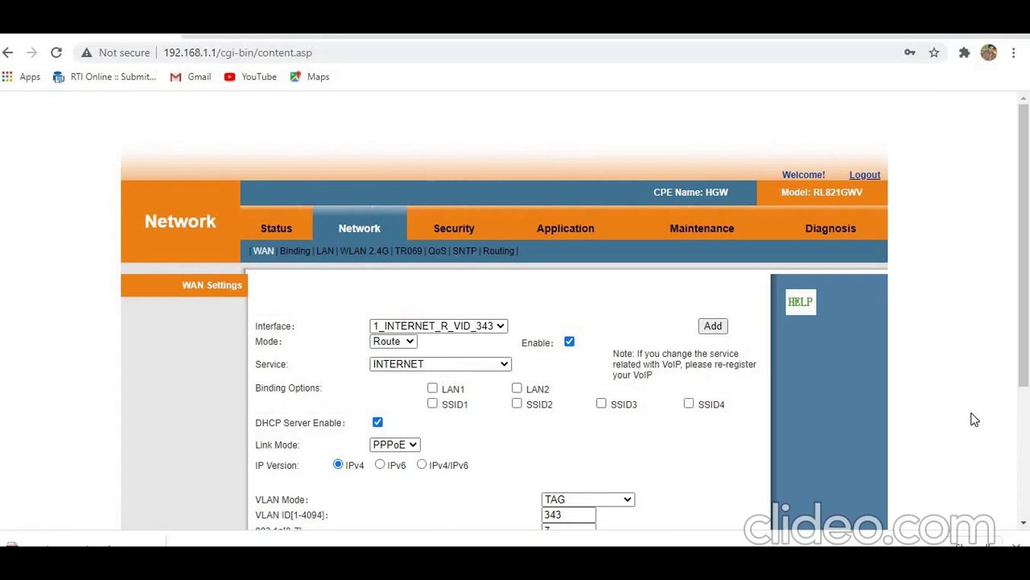
left_click(282, 230)
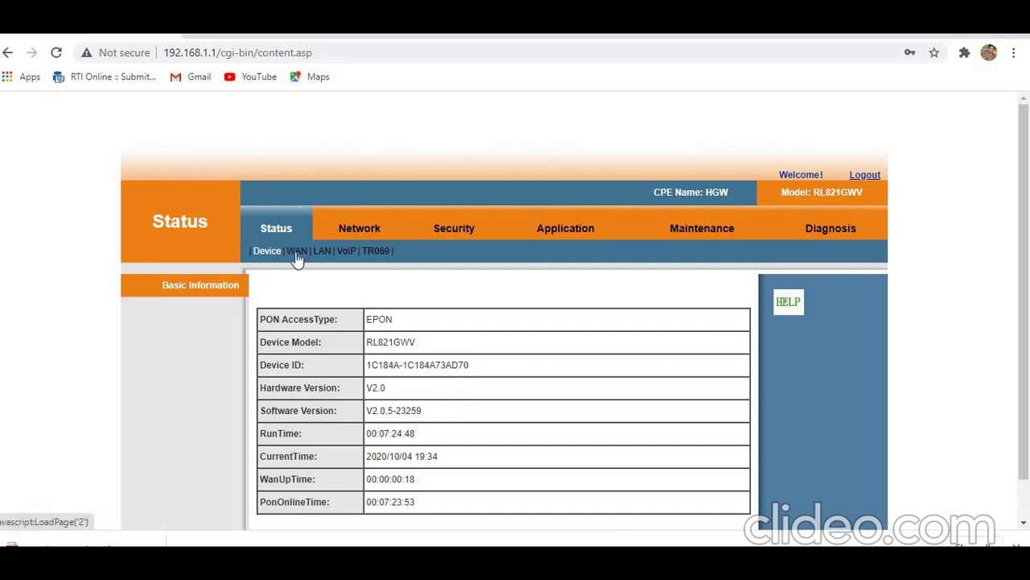
left_click(297, 252)
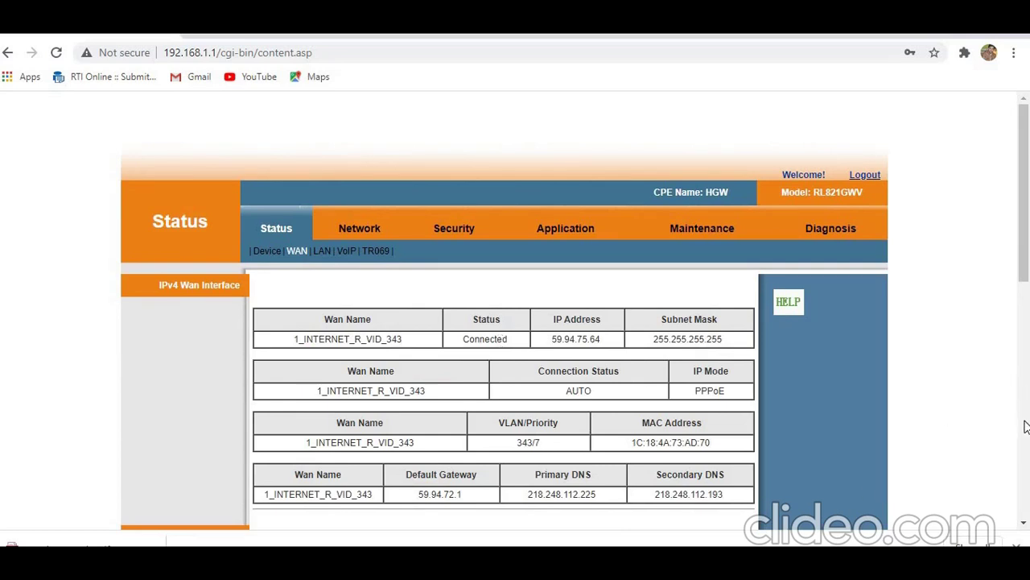
scroll(1026, 425, "down", 5)
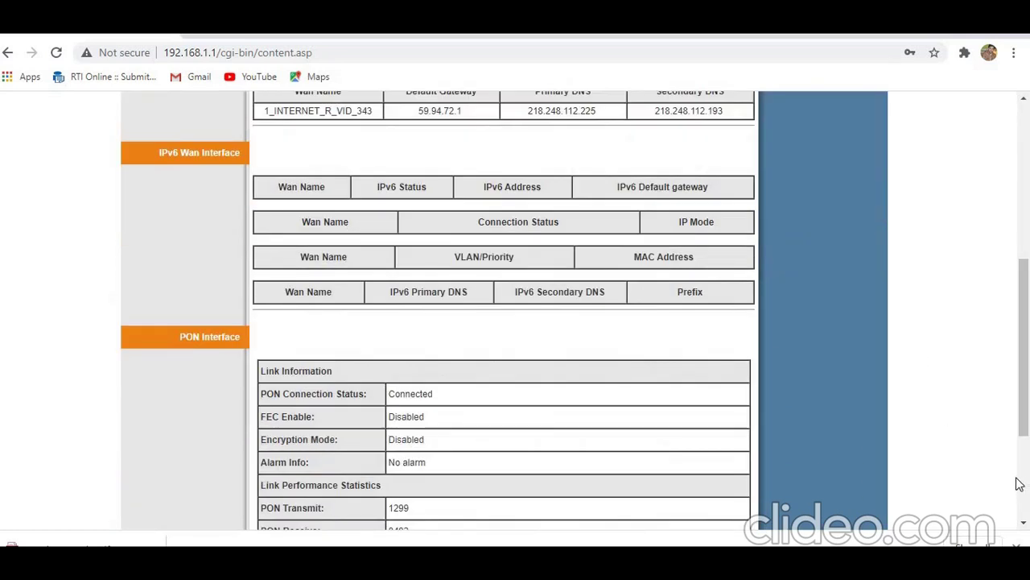
scroll(1019, 487, "down", 3)
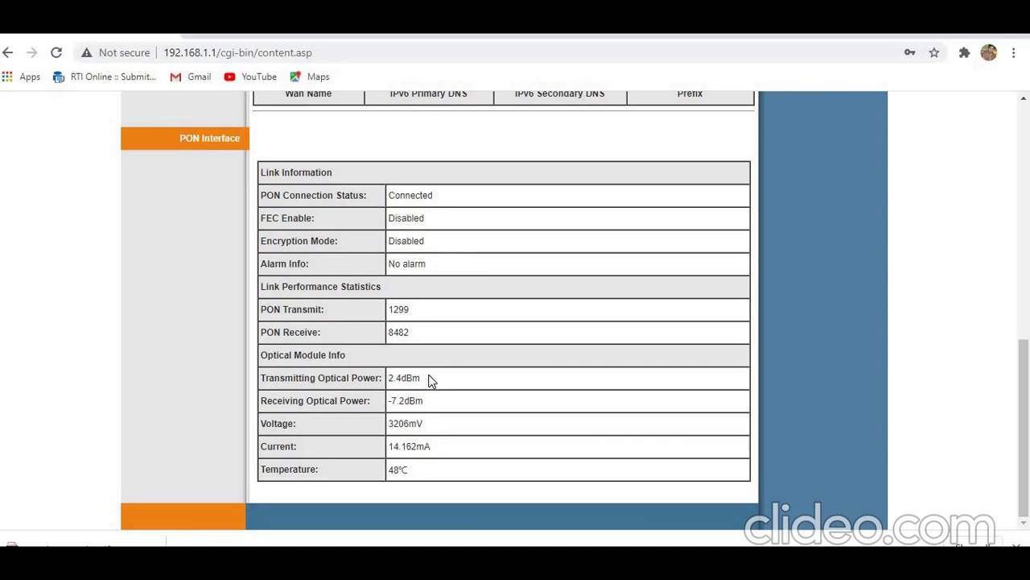
left_click(1026, 247)
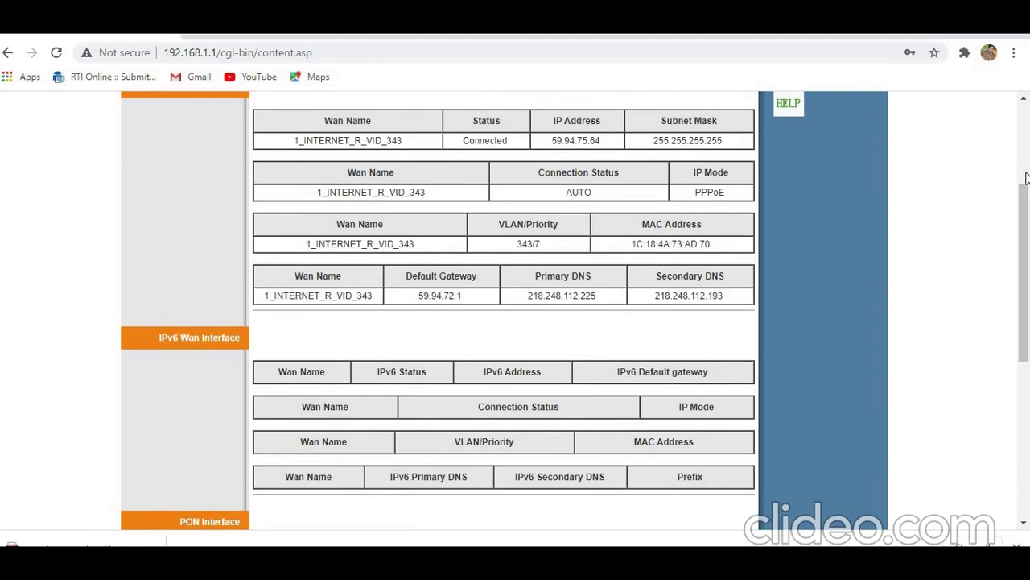
left_click(1026, 178)
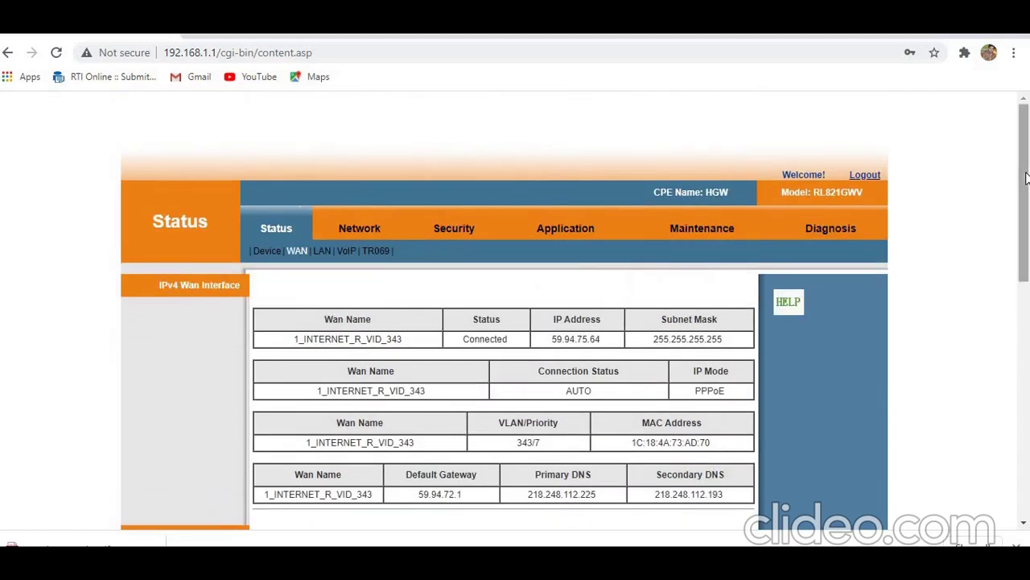
Step: Rename the WLAN 2.4G network from SSID1-2.4G to sumit1234
left_click(362, 232)
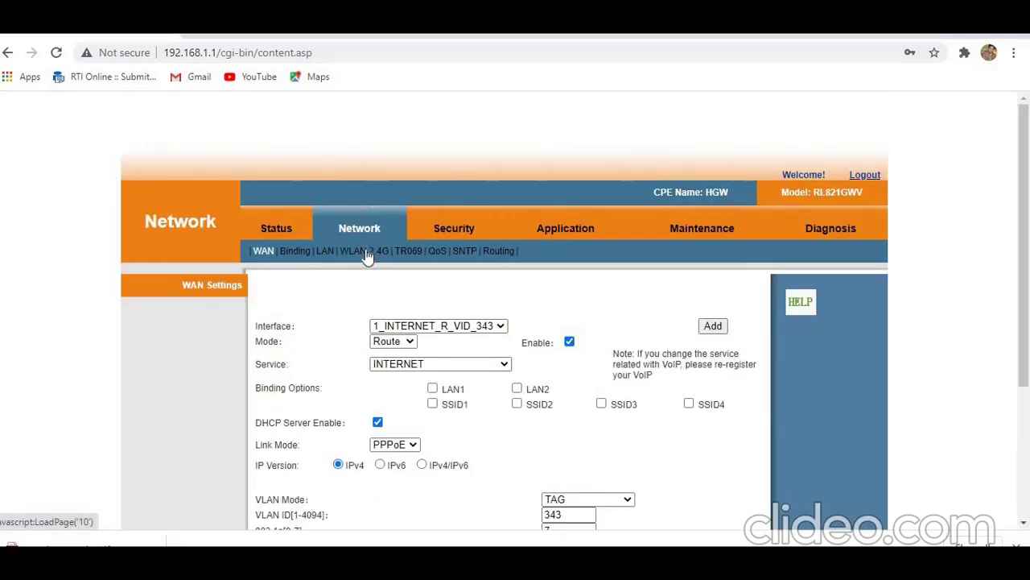
left_click(367, 256)
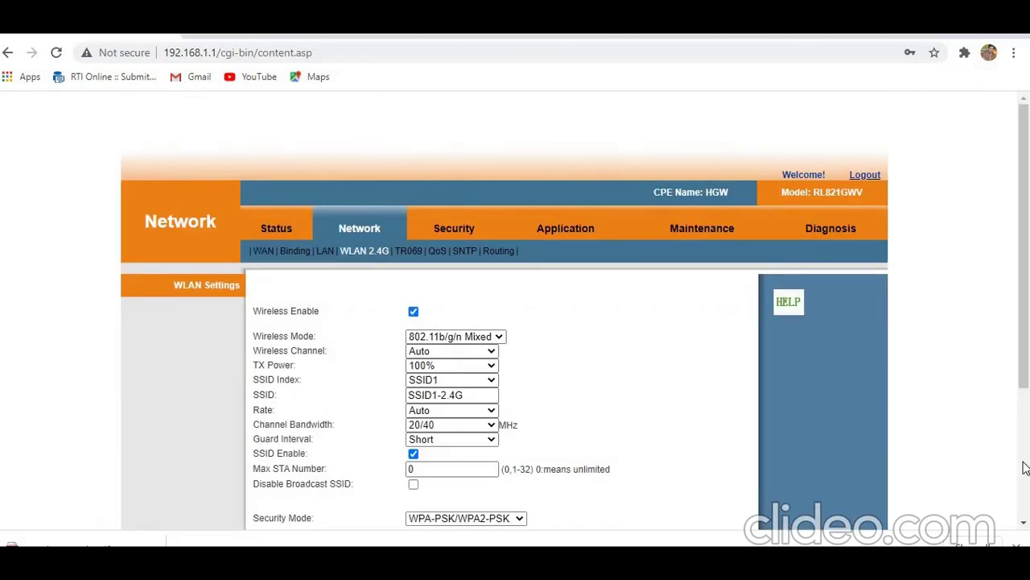
scroll(1025, 470, "down", 1)
scroll(1025, 471, "down", 3)
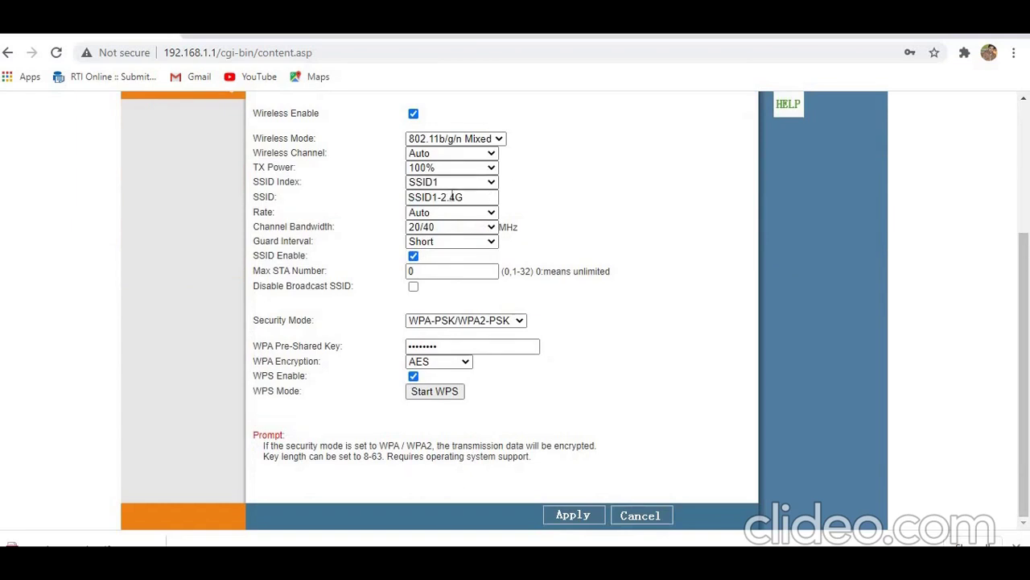
left_click(486, 197)
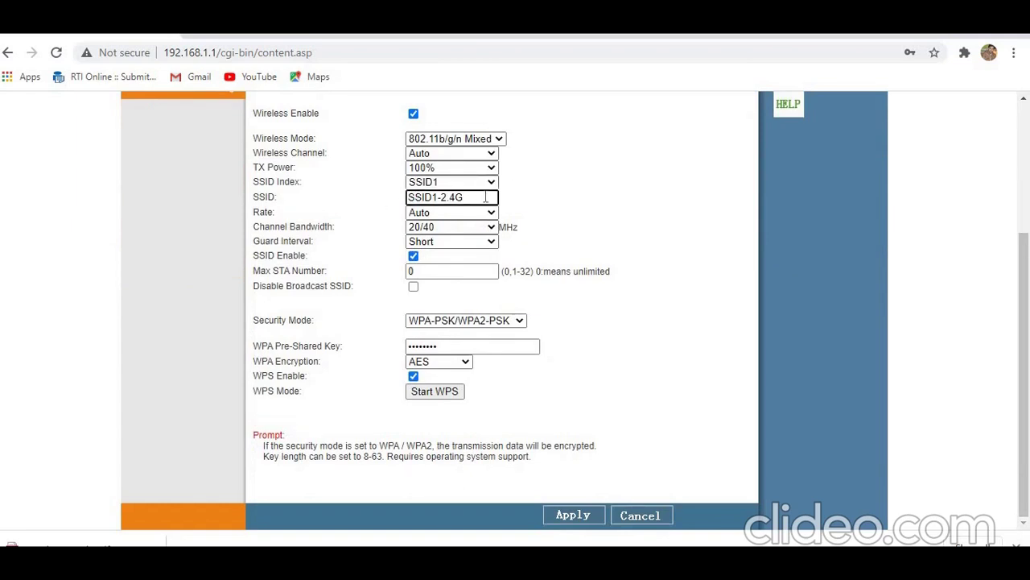
key("BackSpace")
key("BackSpace")
key("BackSpace")
key("BackSpace")
key("BackSpace")
key("BackSpace")
key("BackSpace")
key("BackSpace")
key("BackSpace")
key("BackSpace")
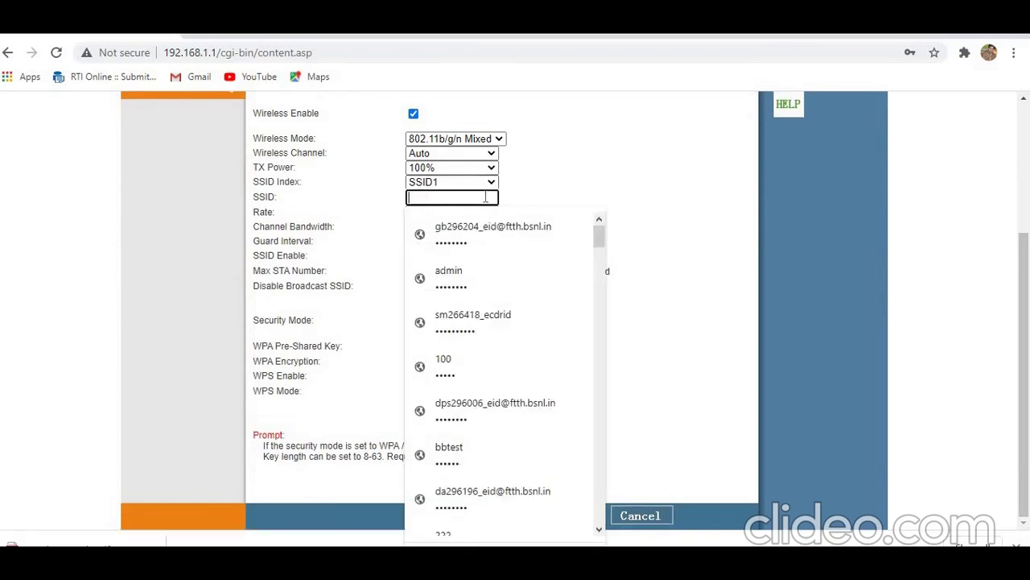
type("sumi")
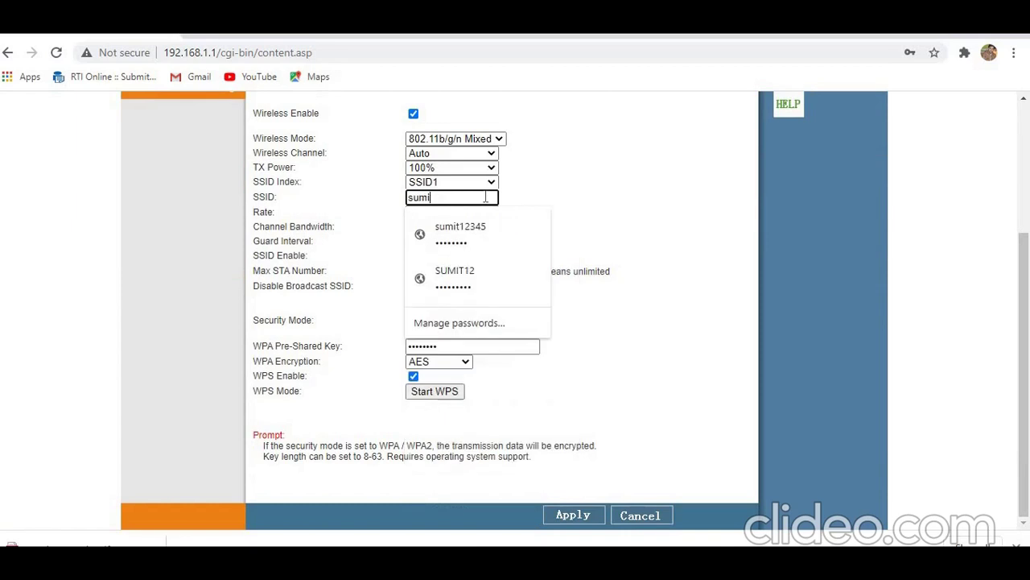
type("t1234")
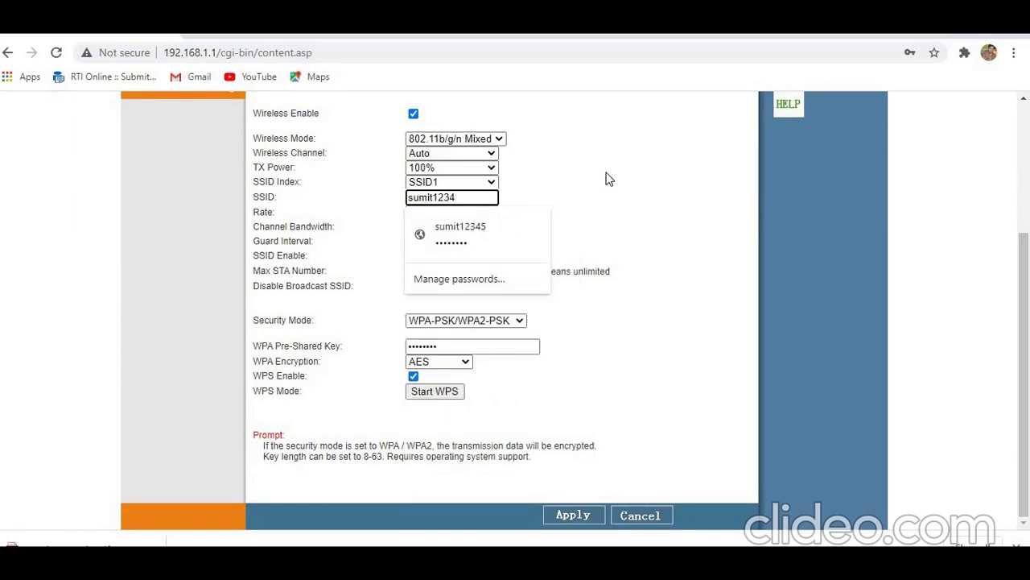
left_click(609, 178)
Step: Replace the WPA pre-shared key with a new Wi-Fi key
left_click(445, 346)
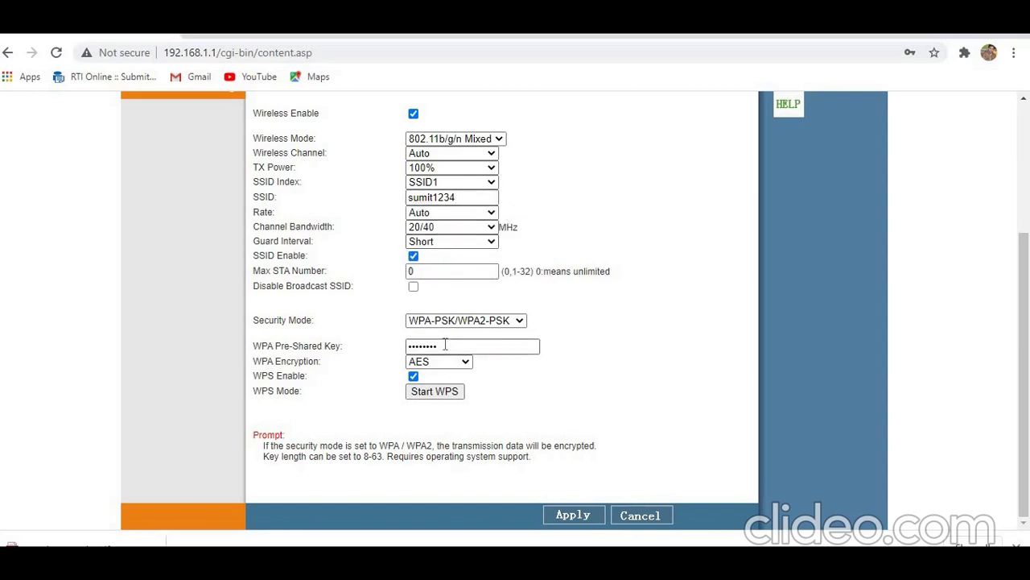
key("BackSpace")
key("BackSpace")
key("BackSpace")
key("BackSpace")
key("BackSpace")
key("BackSpace")
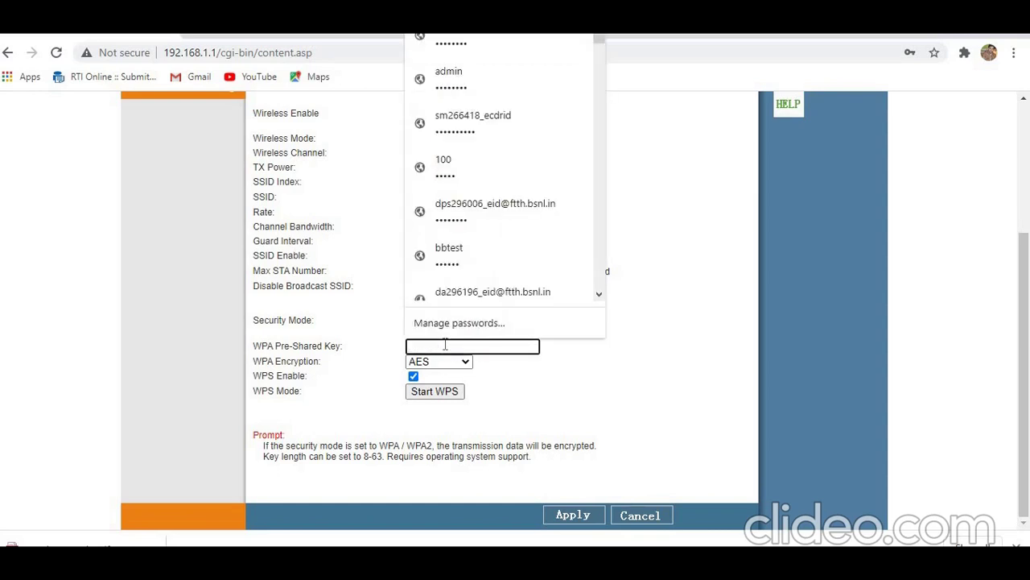
type("123456")
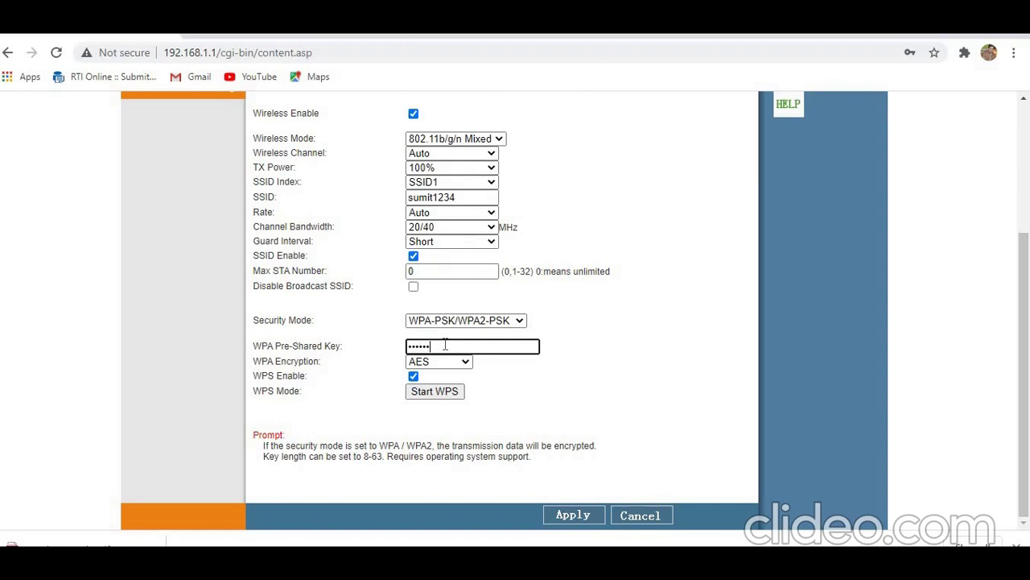
Step: Apply the wireless settings so SSID1 reloads as sumit1234, then reveal the hidden tray icons
left_click(571, 515)
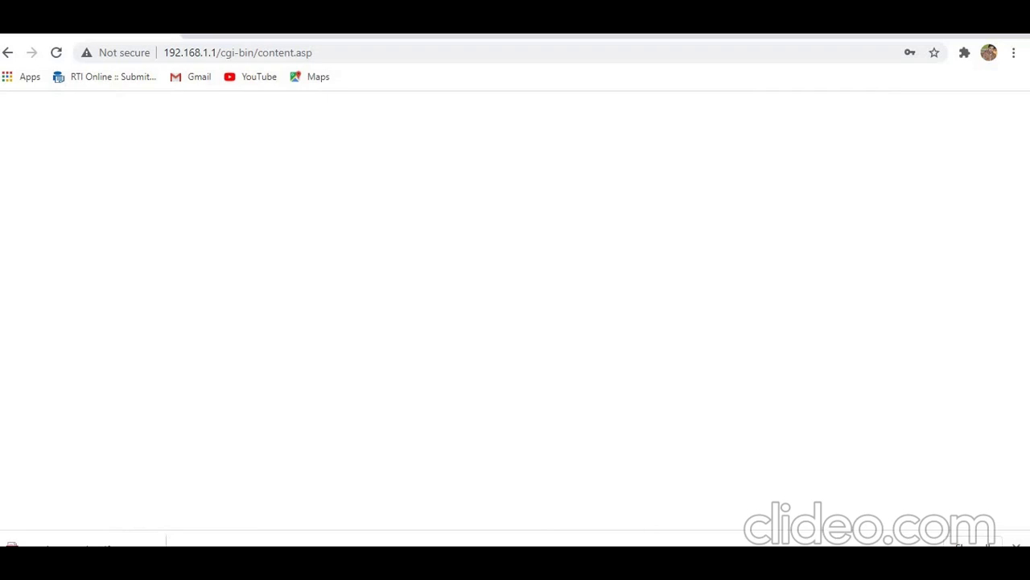
left_click(895, 563)
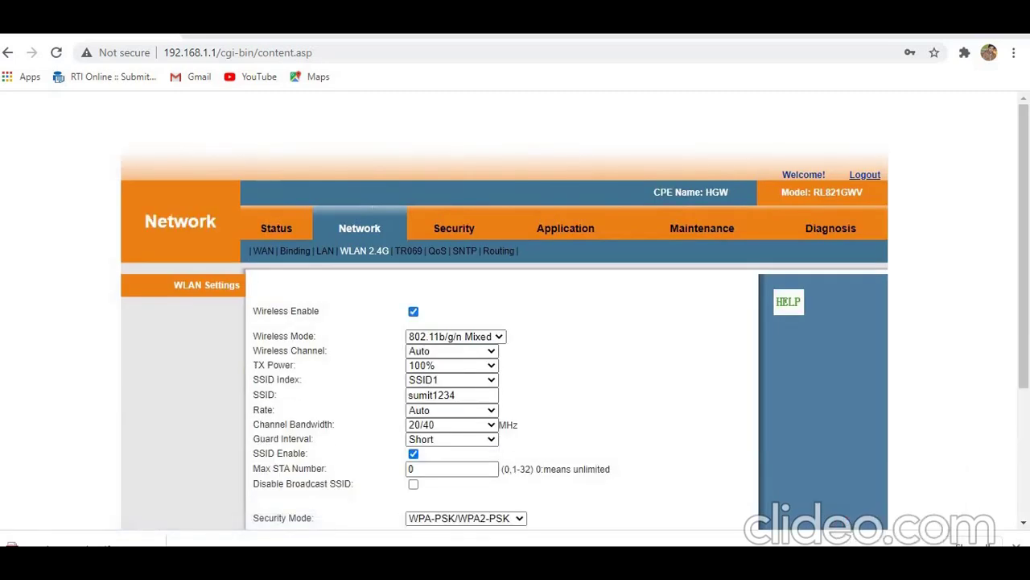
left_click(895, 546)
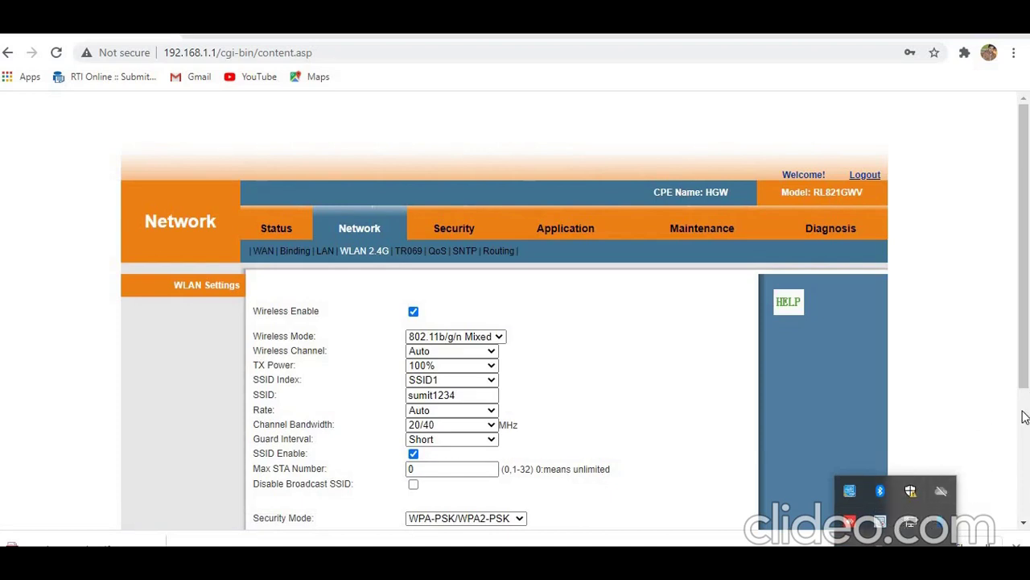
Step: Connect the PC to the sumit1234 Wi-Fi using its security key, then close the network list
left_click(941, 491)
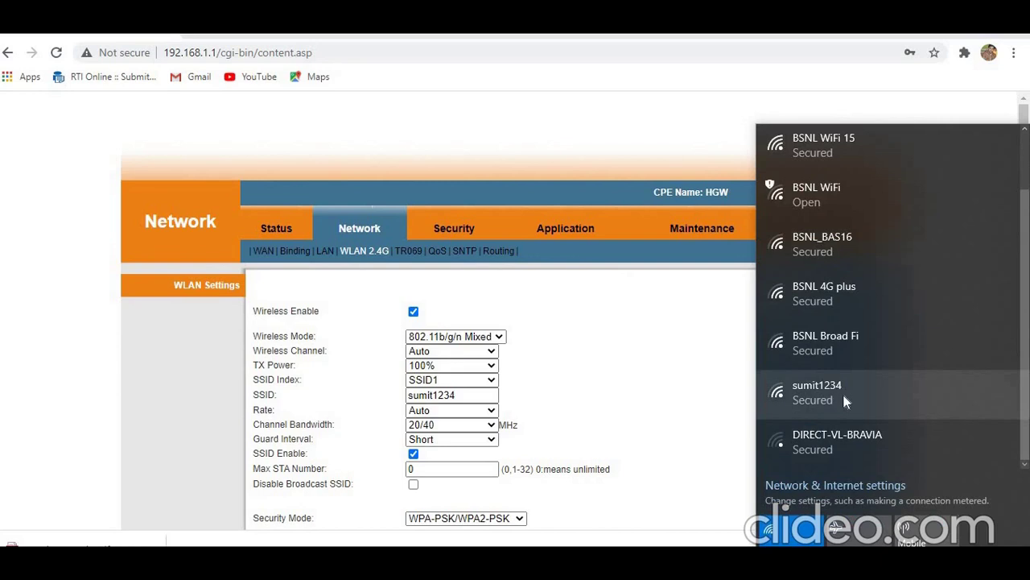
left_click(843, 393)
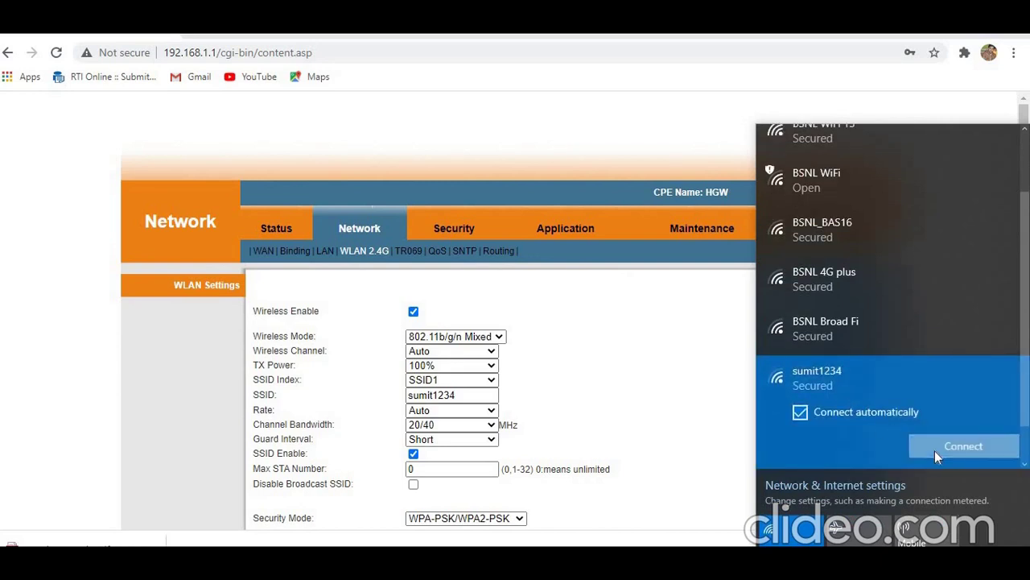
left_click(935, 451)
type("12345")
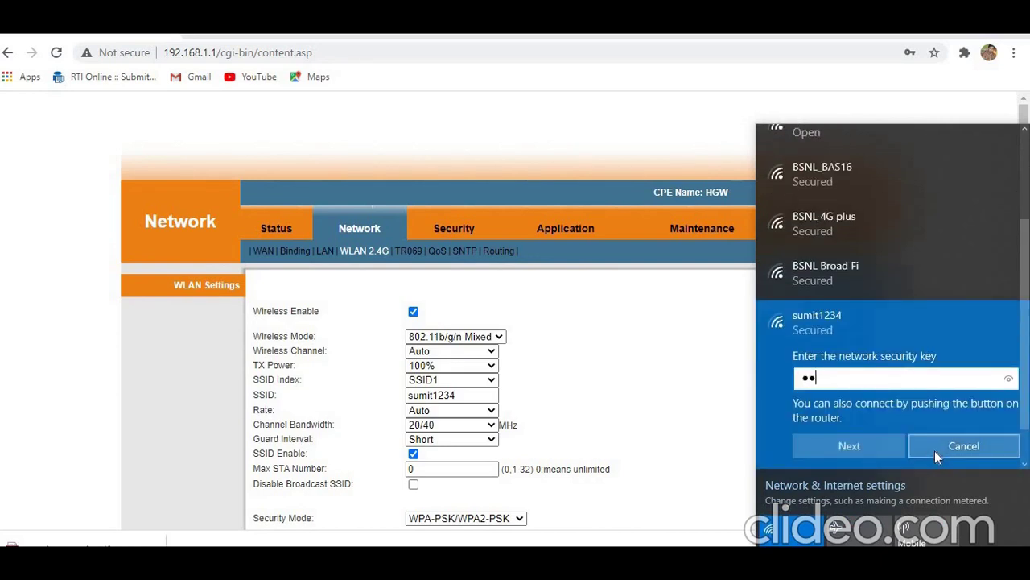
type("678")
left_click(844, 451)
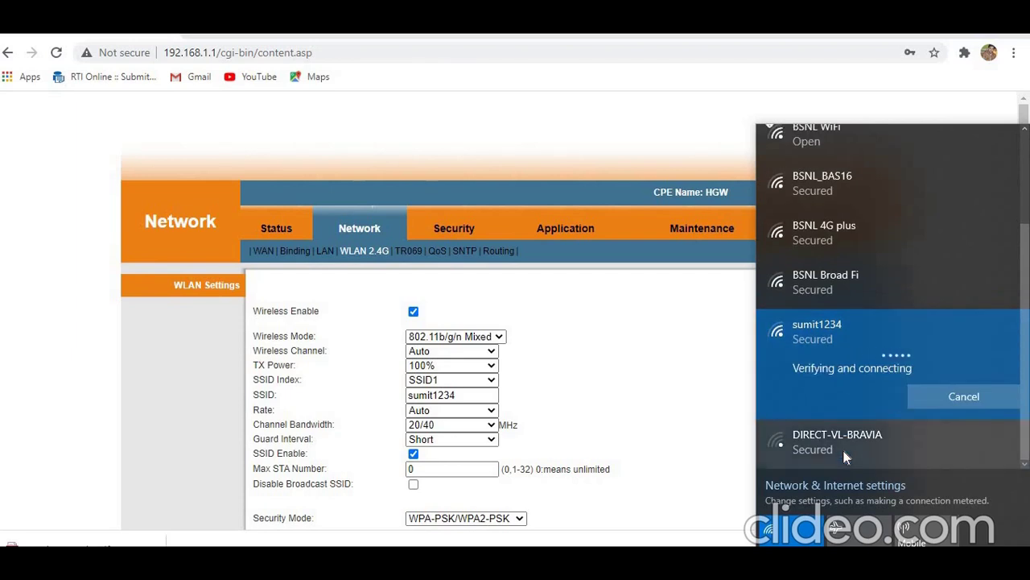
left_click(1025, 165)
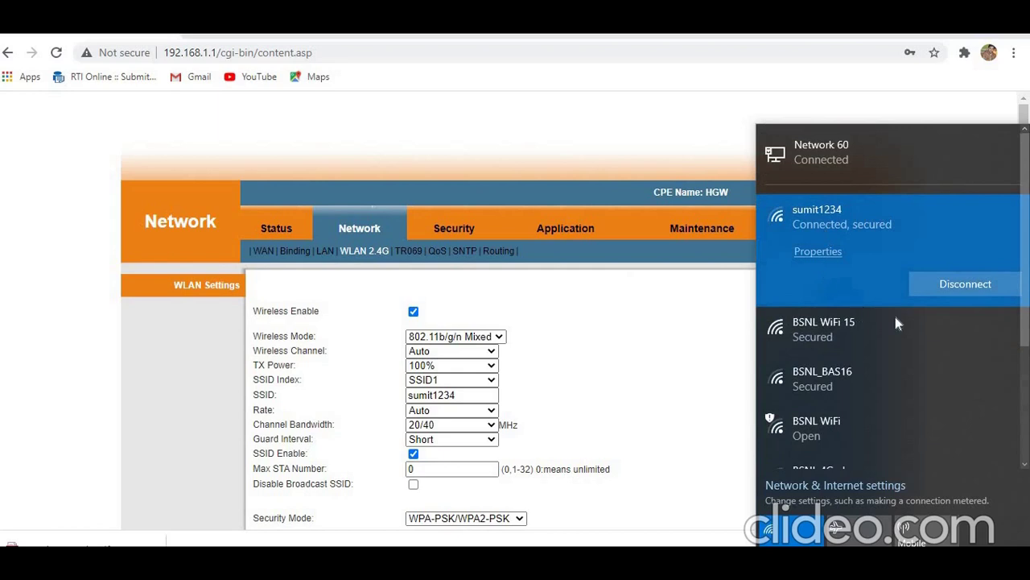
left_click(677, 343)
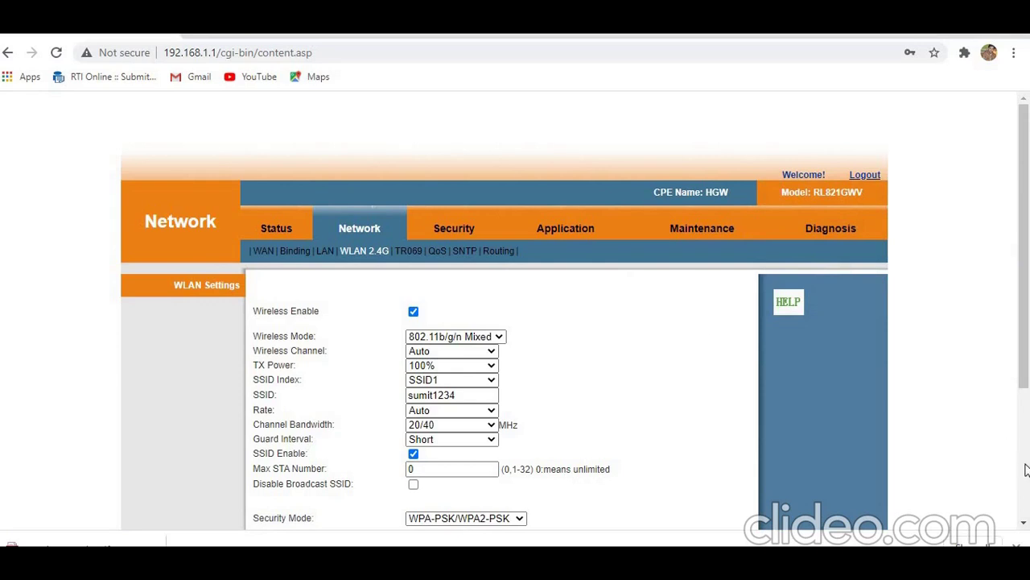
scroll(1025, 470, "down", 3)
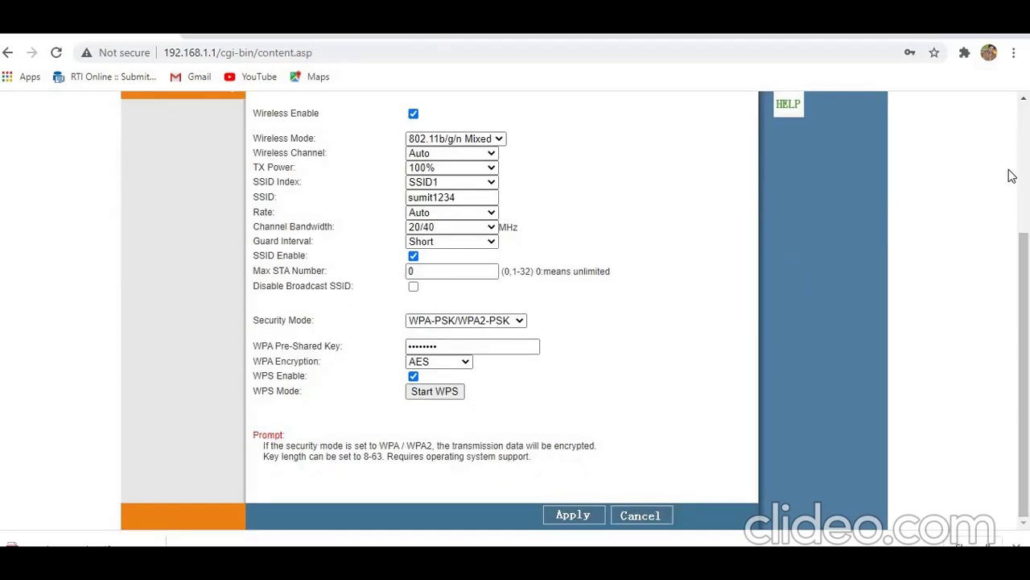